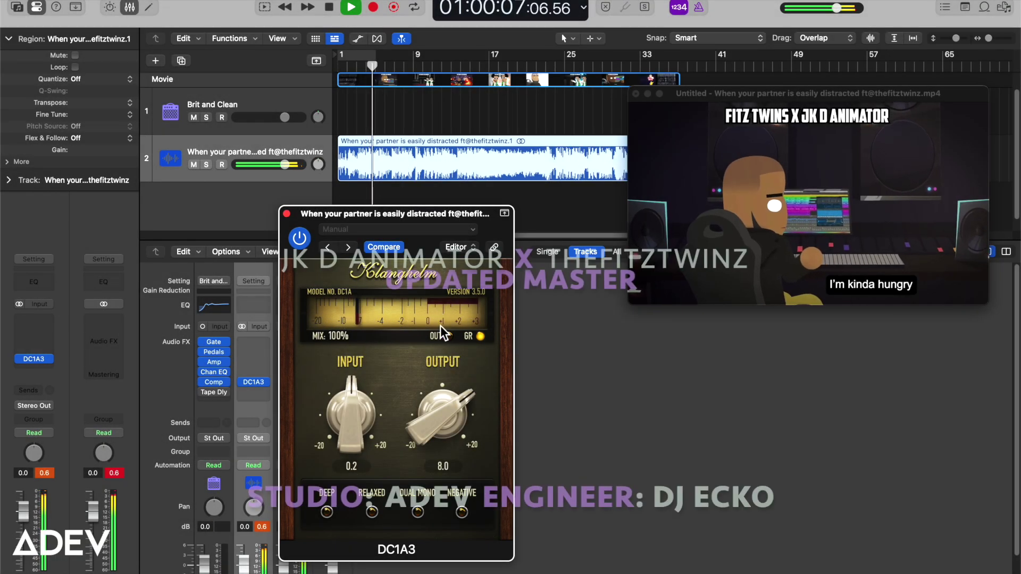
Audition the DC1A3 compressor's Deep, Relaxed and Dual Mono modes by toggling them while the song plays.
click(327, 513)
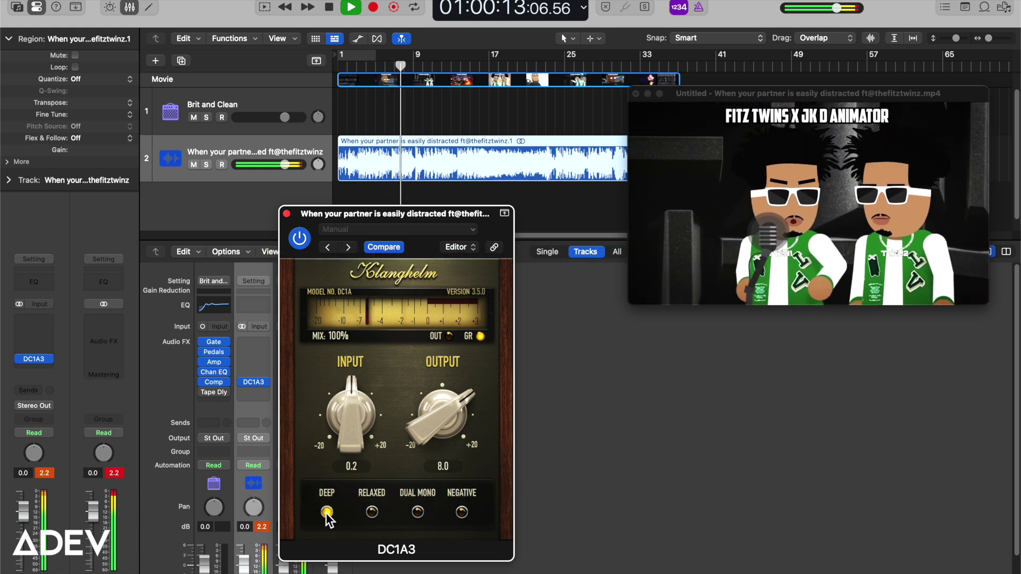
click(326, 513)
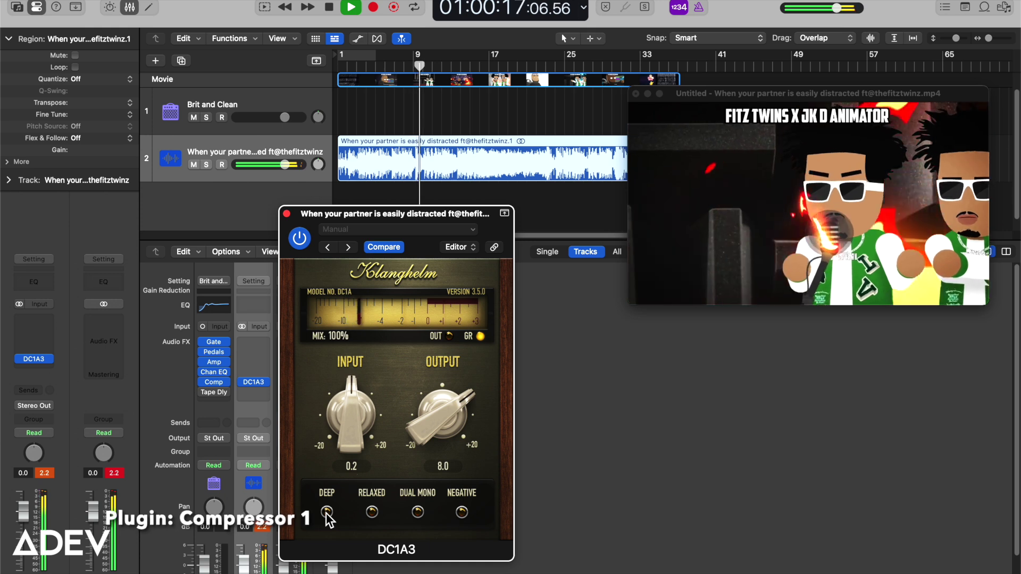
click(326, 512)
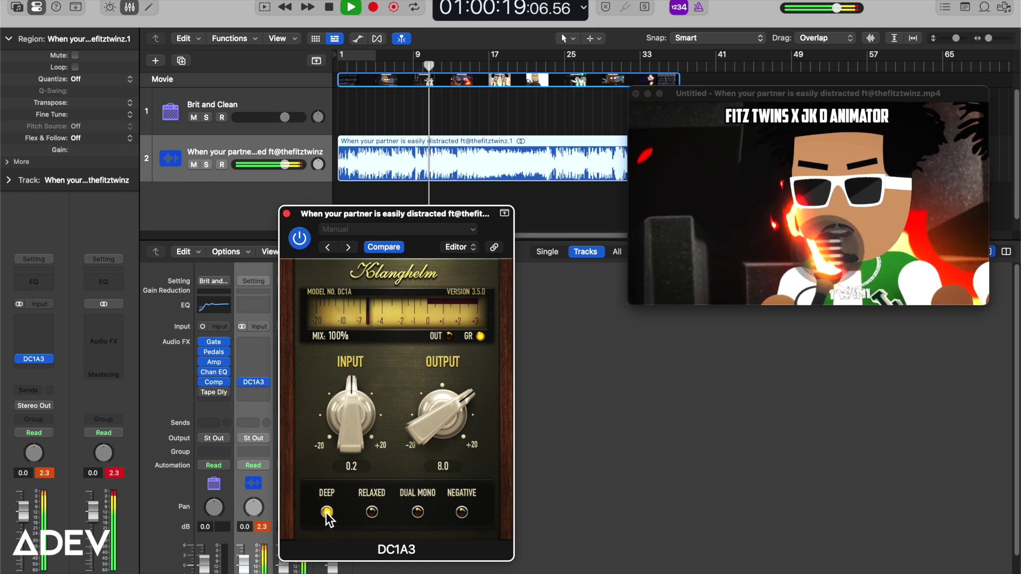
click(372, 512)
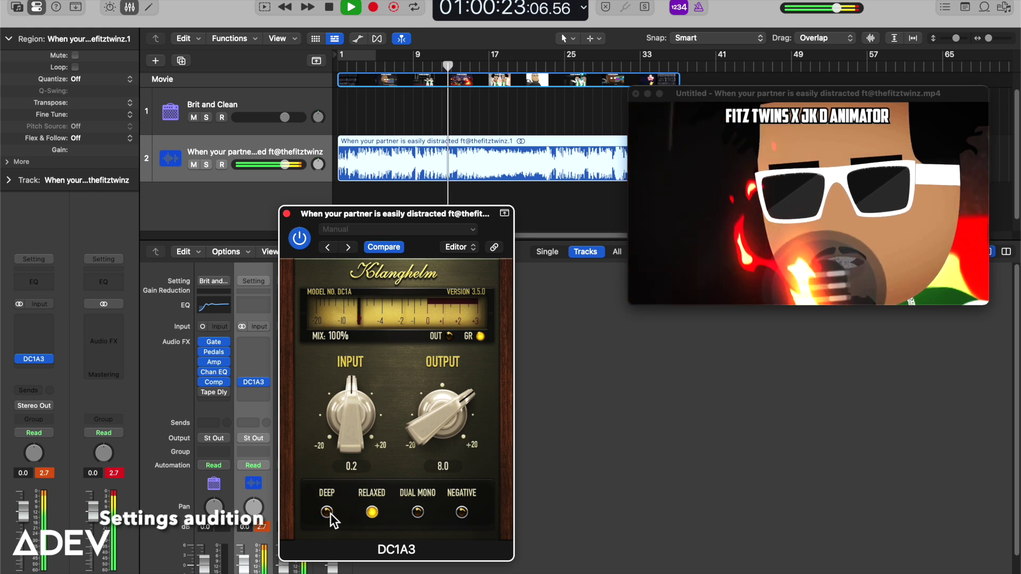
click(371, 513)
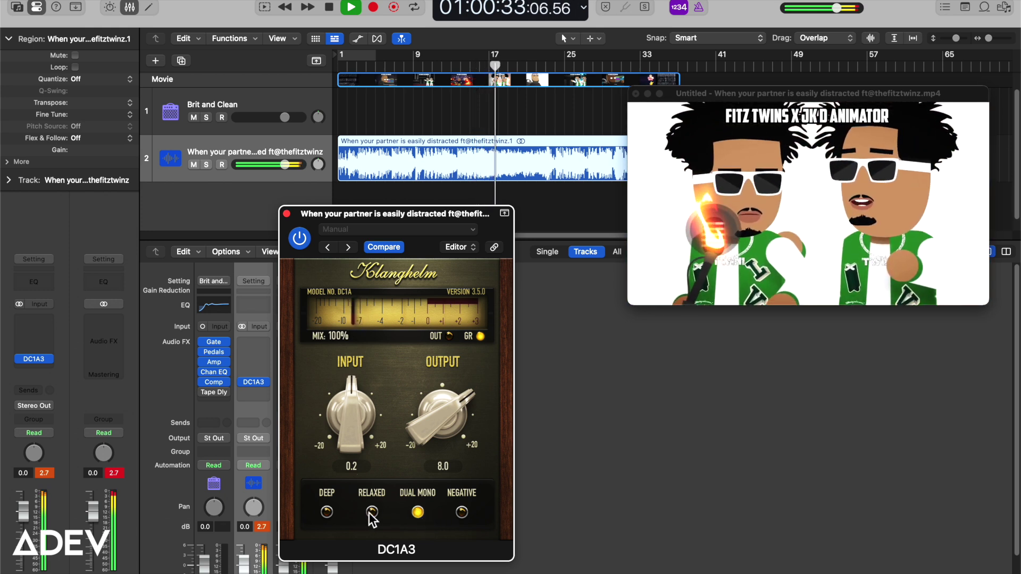
Set the DC1A3 compressor's input to 3.4 and replay the song from about bar 14.
drag(358, 431, 496, 391)
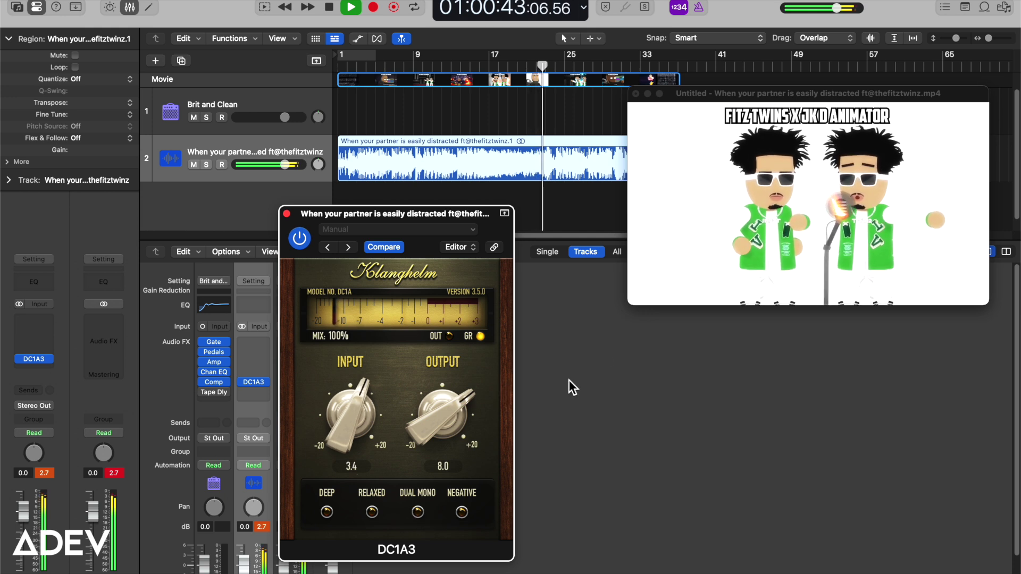
click(487, 64)
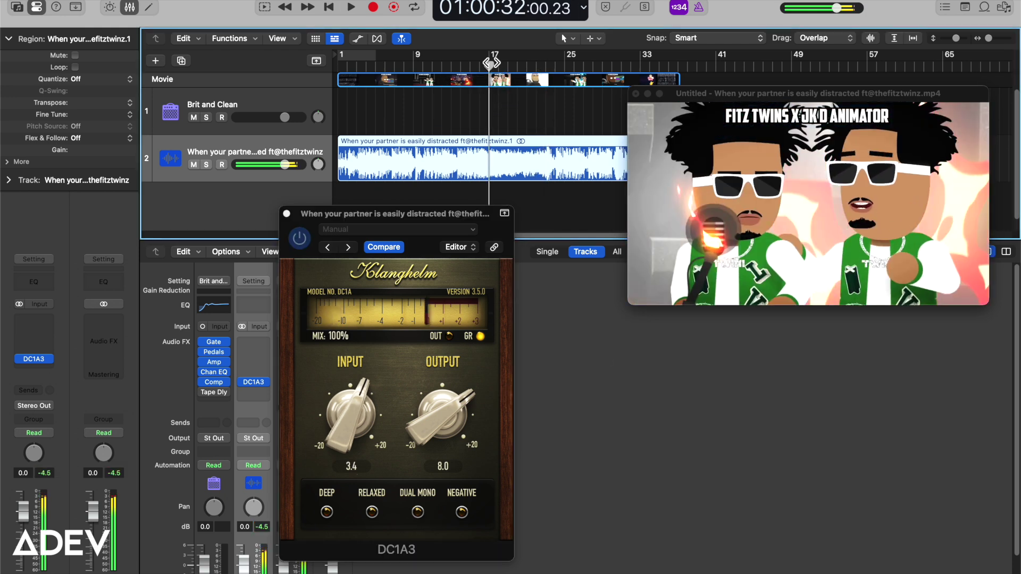
click(480, 64)
click(464, 63)
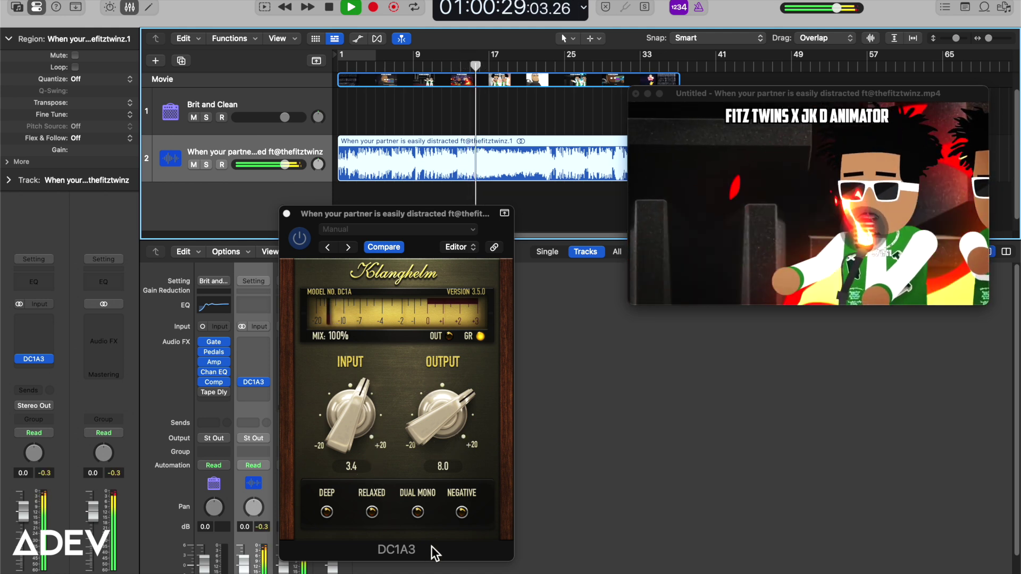
Compare the compressor with Deep mode off and on, leave Deep enabled, and set its input to 6.4.
click(465, 516)
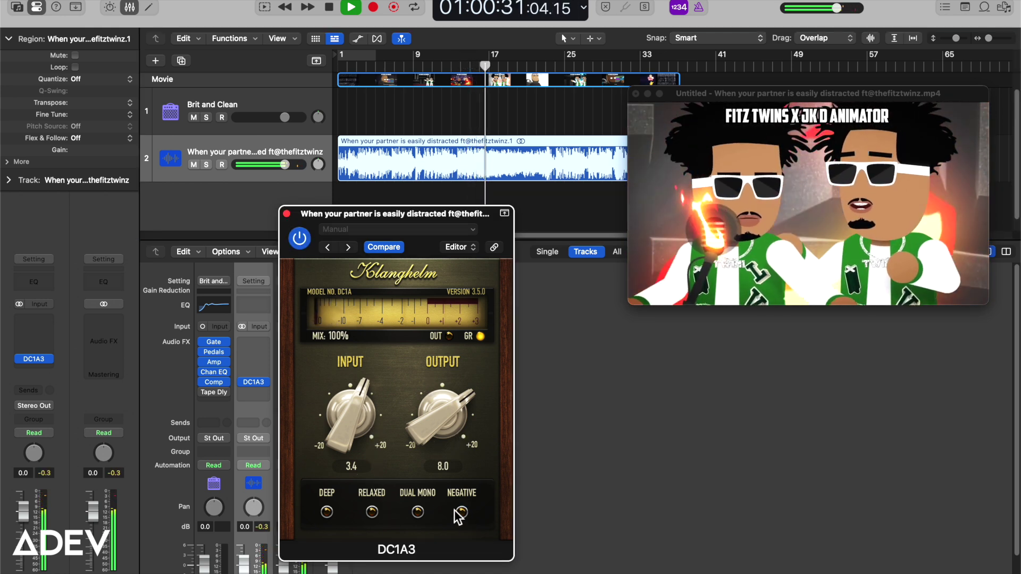
click(328, 512)
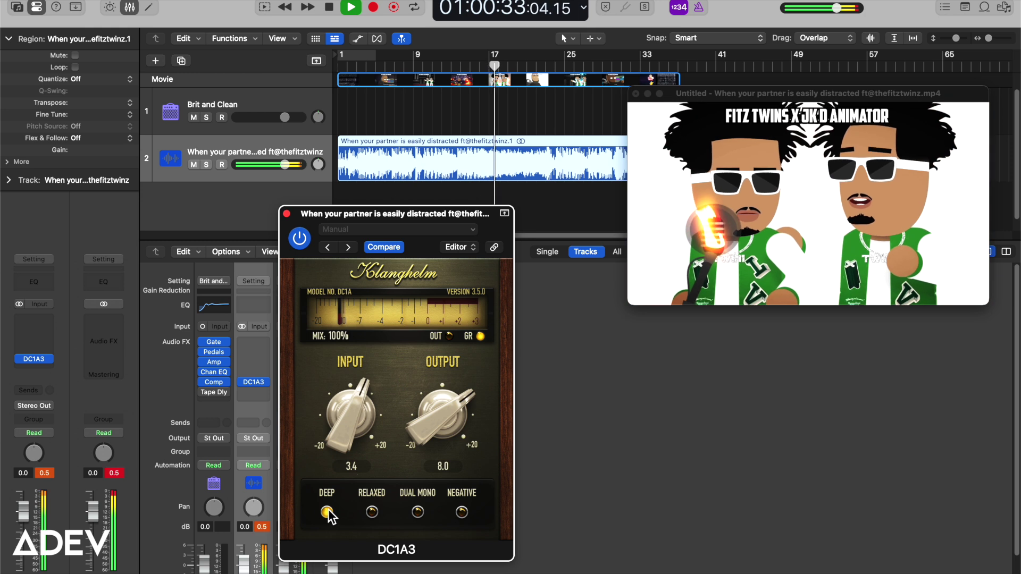
click(327, 512)
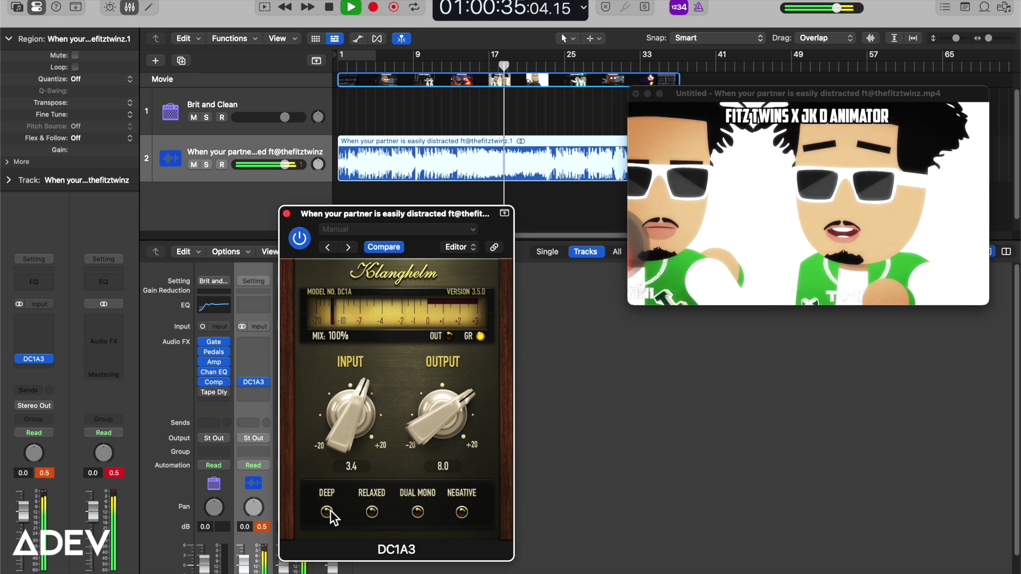
click(327, 512)
drag(349, 421, 397, 377)
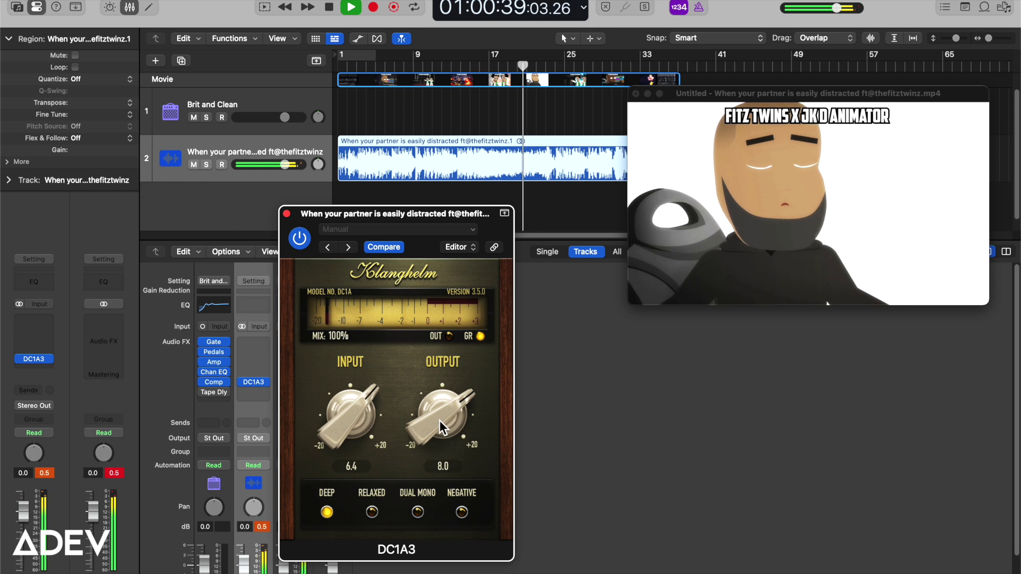
Arrange the DC1A3 and movie windows side by side below the tracks and set the compressor's input to 1.4.
drag(355, 211, 423, 217)
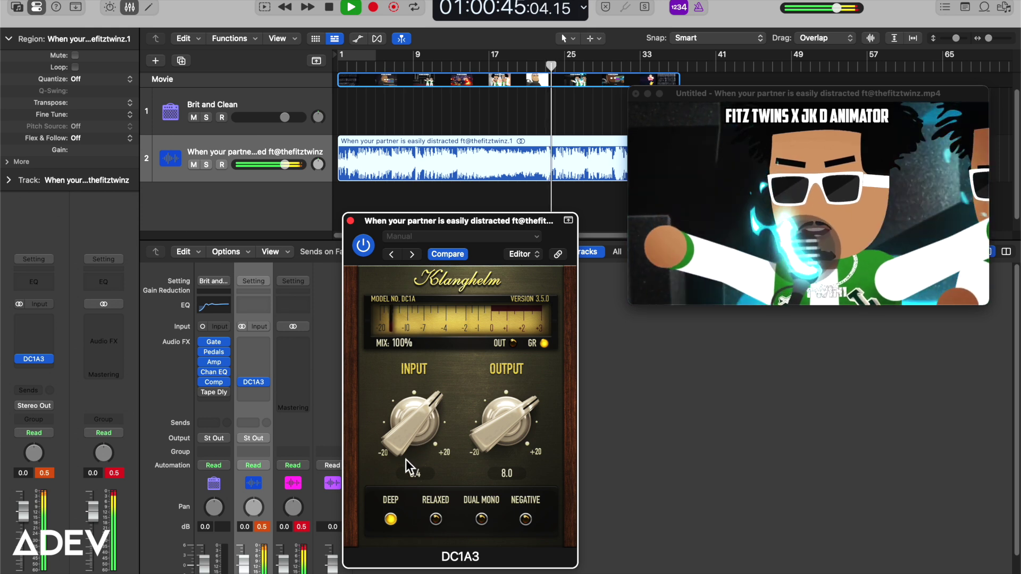
drag(701, 241, 659, 372)
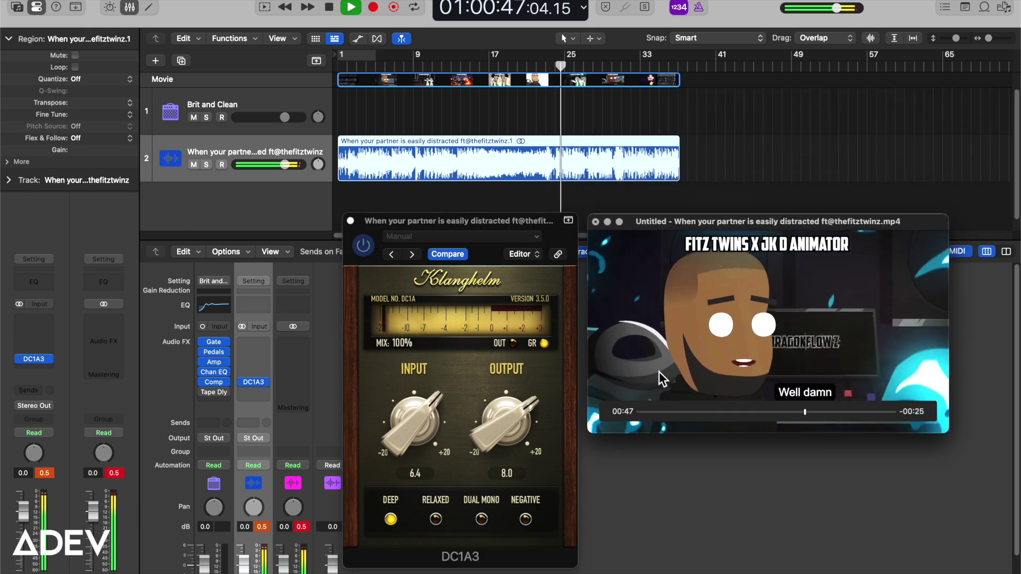
drag(424, 422, 441, 490)
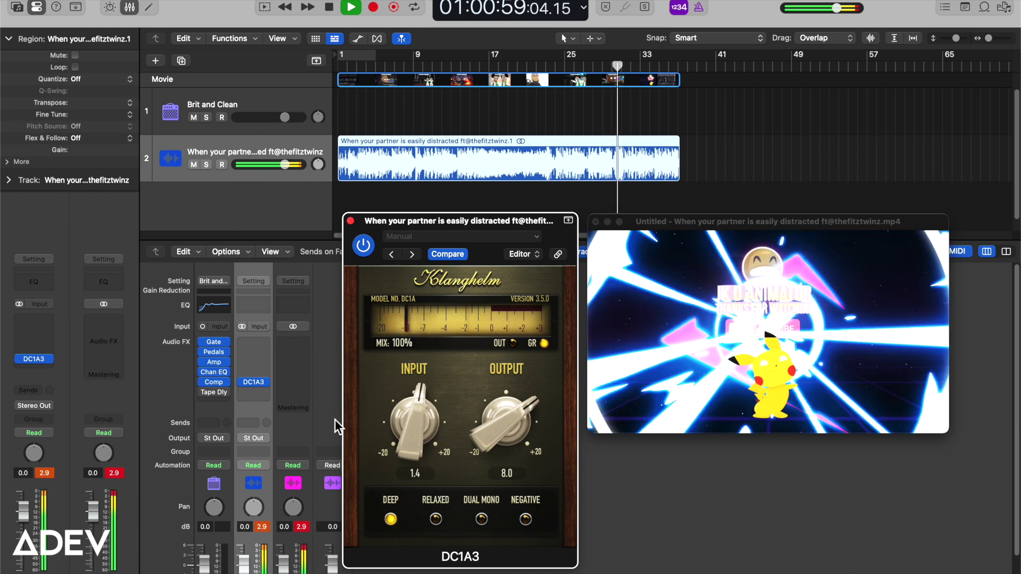
Insert Plugin Alliance's bx_subfilter before DC1A3 on the audio track and move its window clear of the compressor.
click(247, 387)
mouse_move(271, 573)
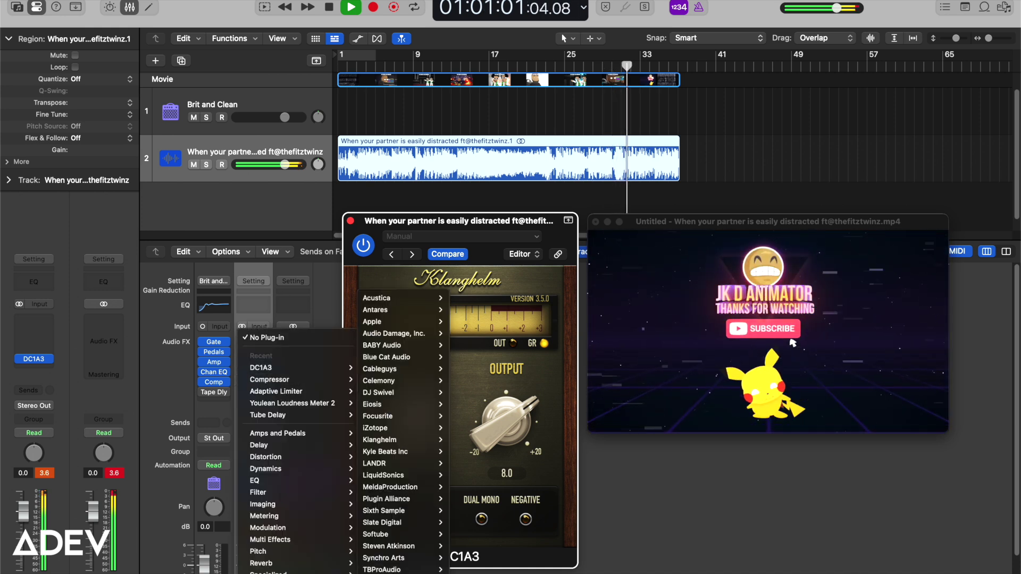
mouse_move(406, 551)
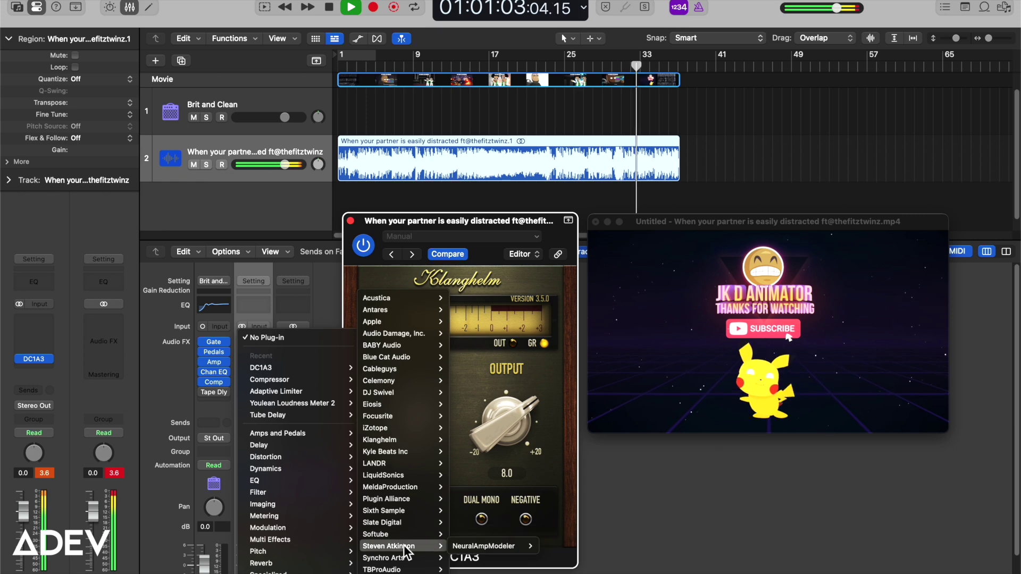
mouse_move(413, 525)
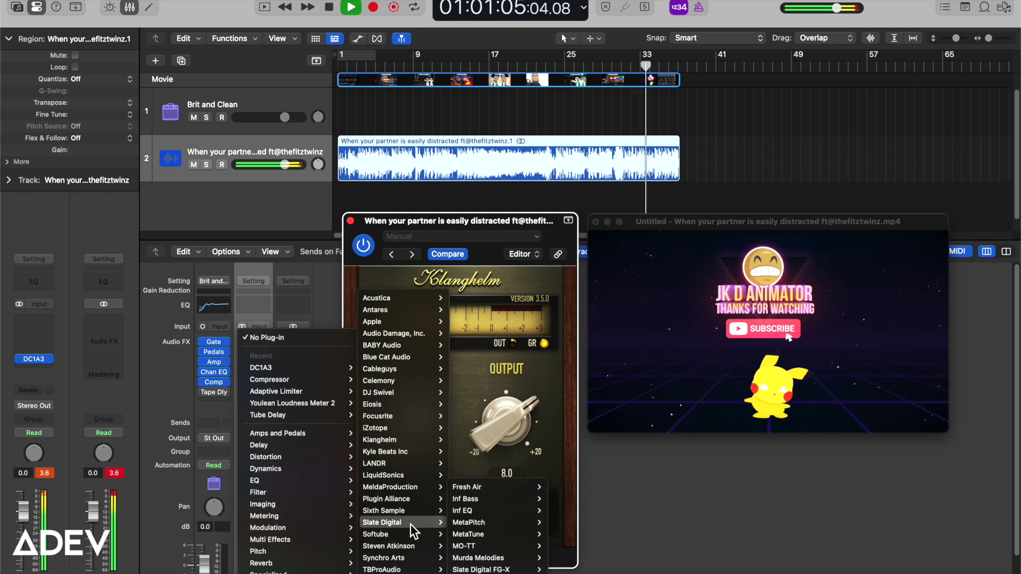
mouse_move(413, 501)
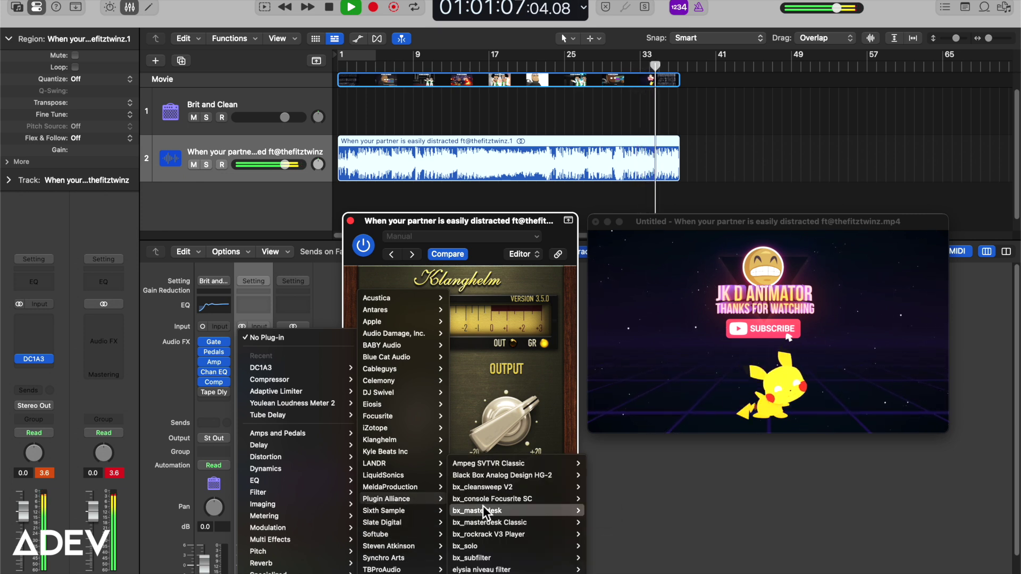
mouse_move(501, 536)
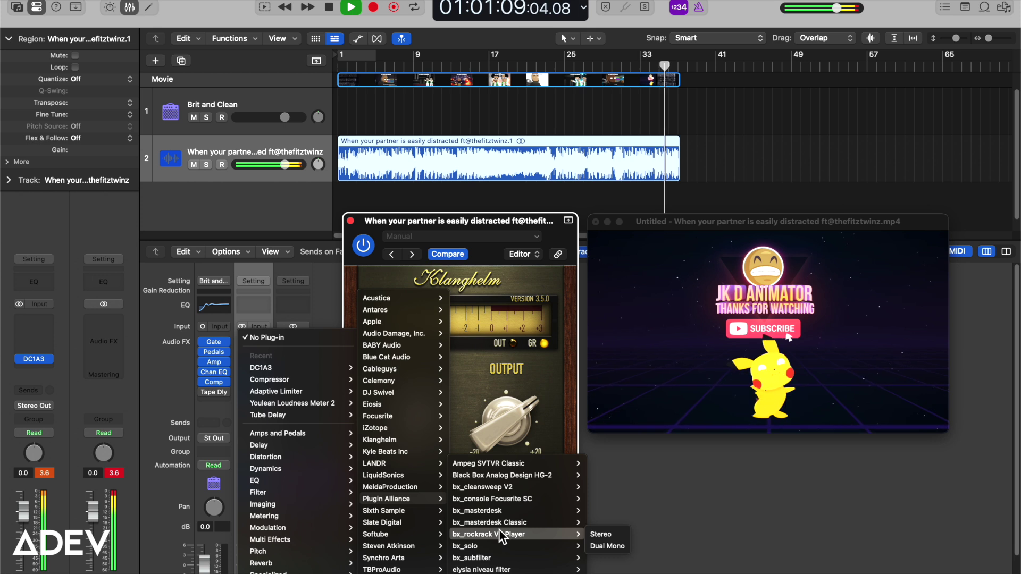
click(508, 556)
drag(421, 126, 187, 96)
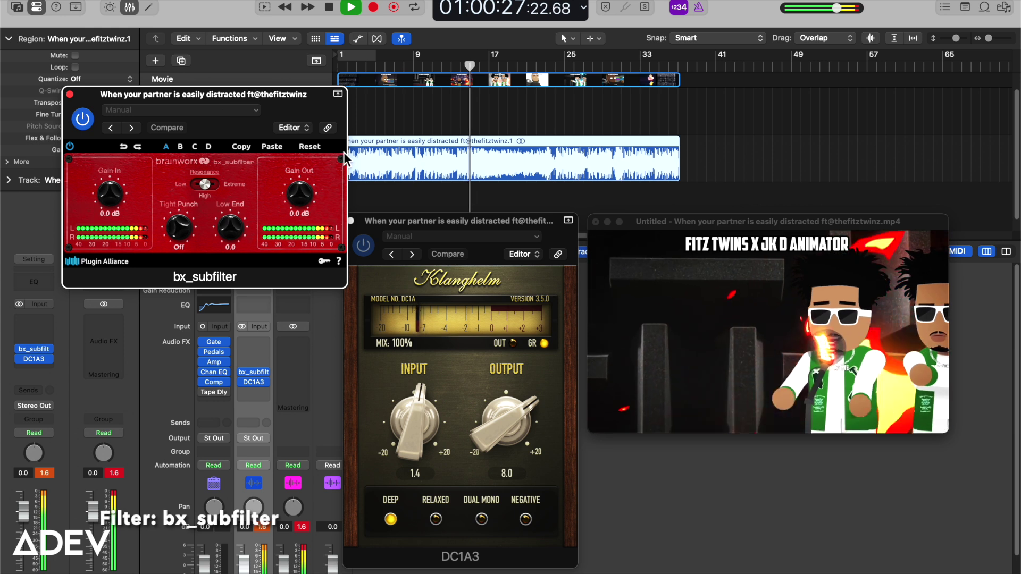
Replaying from the start, set bx_subfilter to Low resonance, Tight Punch 27 Hz and Low End -1.6, and compare it with bypass.
key(Return)
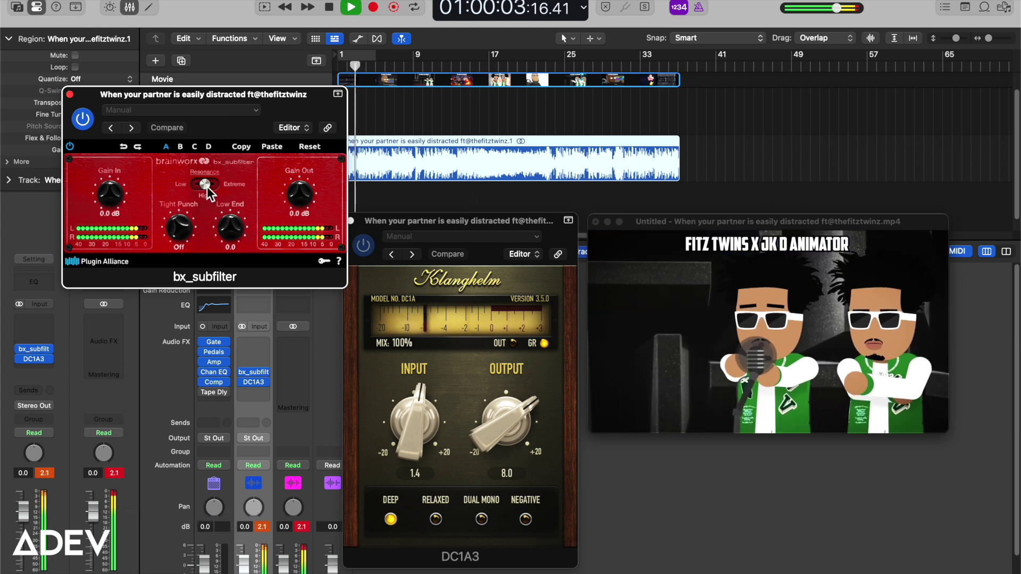
drag(231, 234, 189, 213)
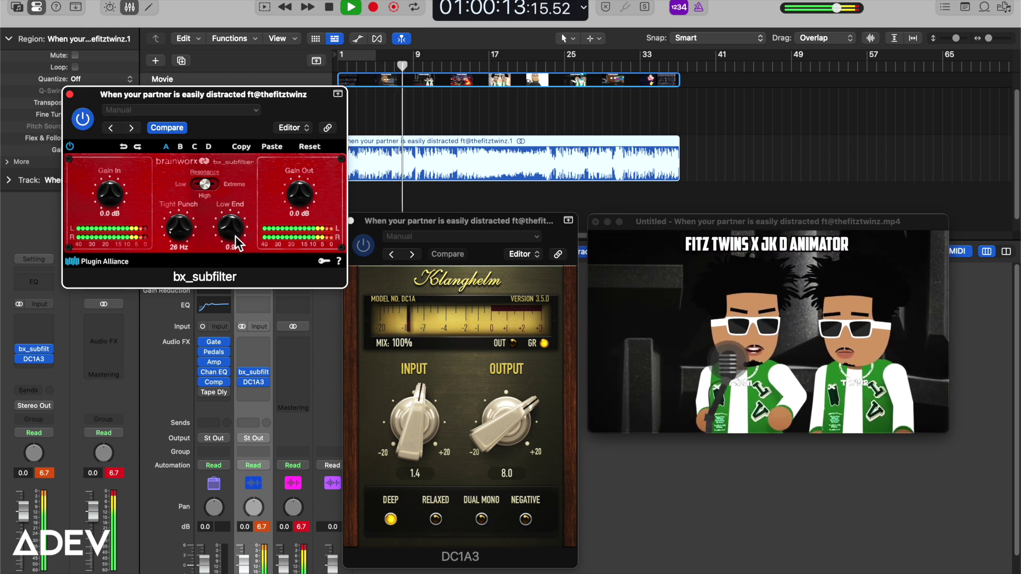
drag(235, 236, 235, 246)
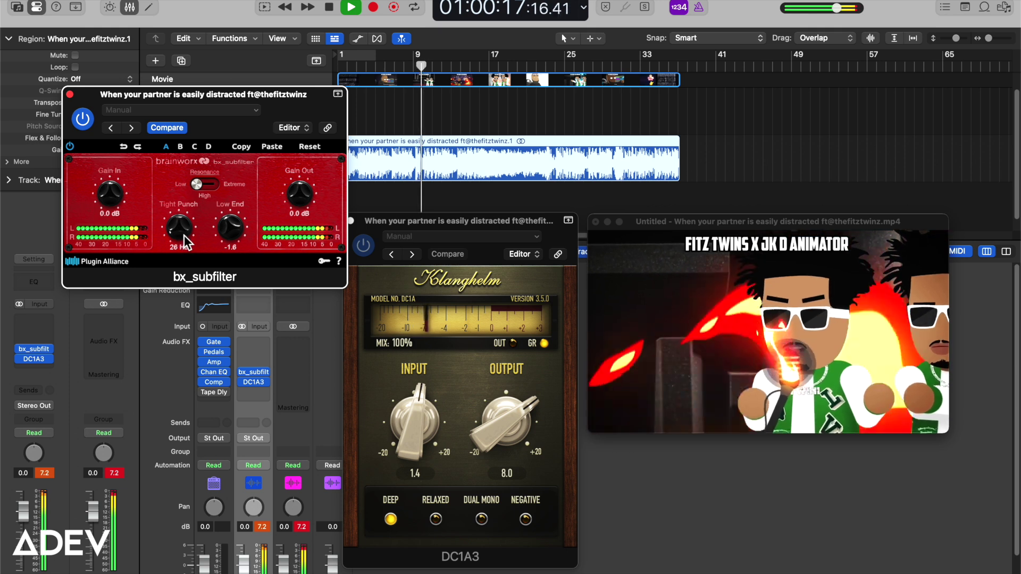
mouse_move(186, 234)
mouse_down()
mouse_move(195, 216)
mouse_move(197, 232)
mouse_up()
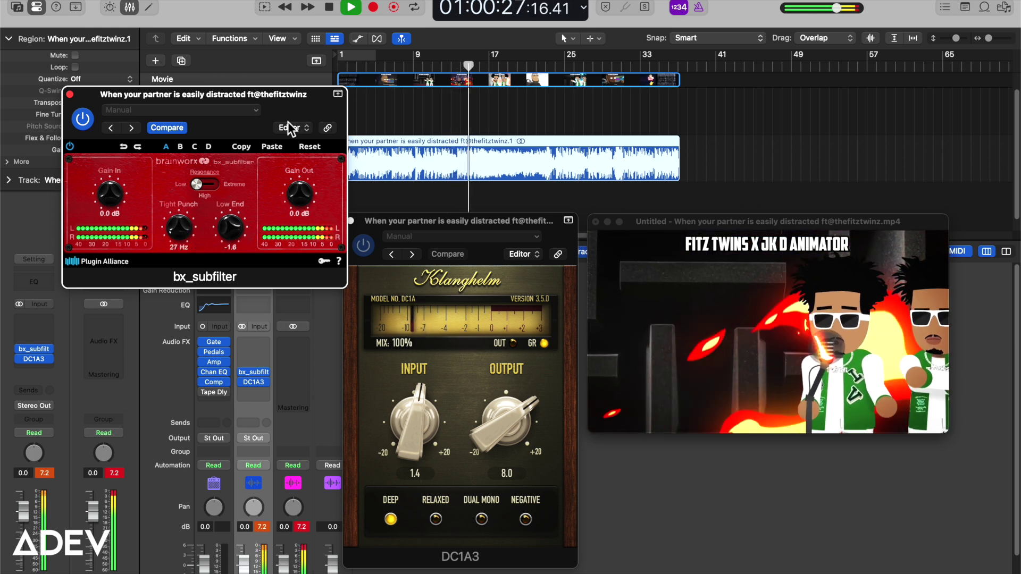
click(84, 120)
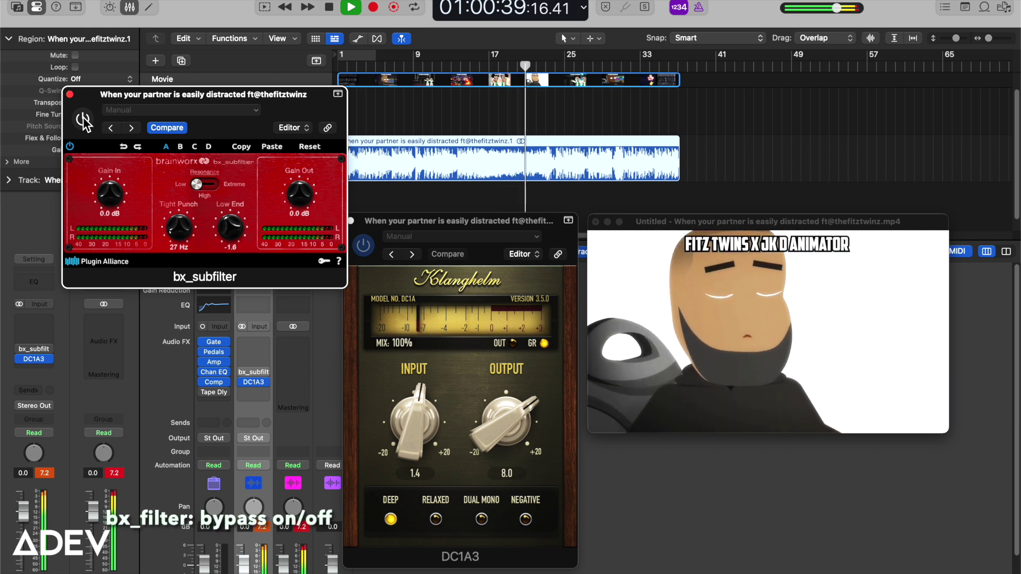
click(84, 120)
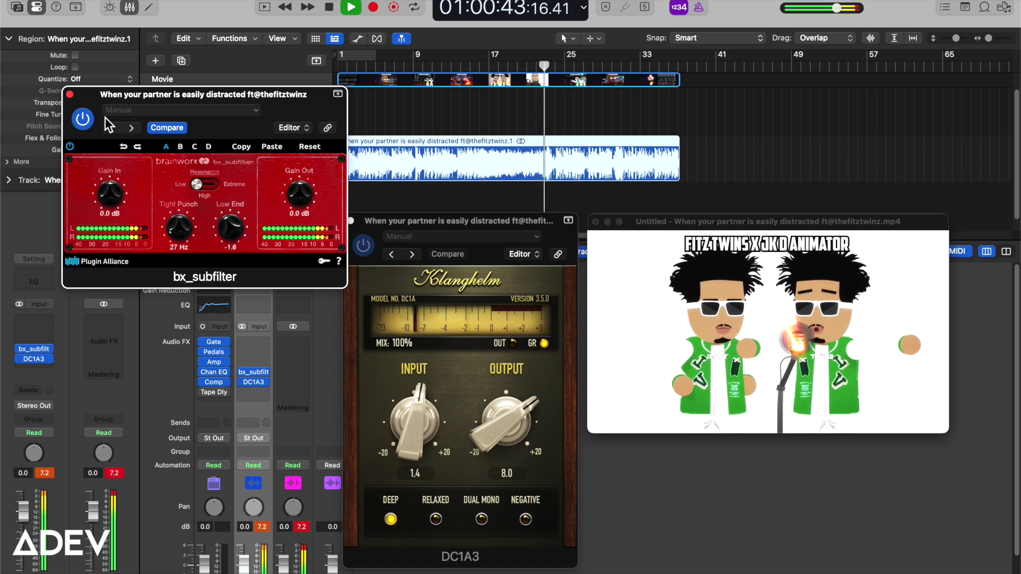
Place the bx_subfilter window beside DC1A3 and fine-tune its Low End to -1.1 and Tight Punch to 27 Hz.
drag(166, 101, 142, 238)
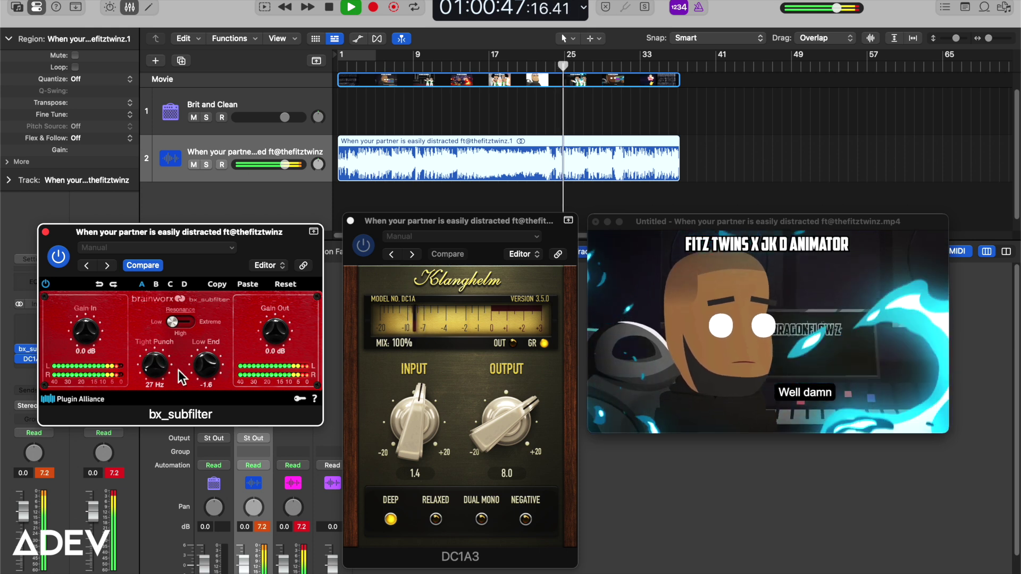
drag(202, 373, 173, 371)
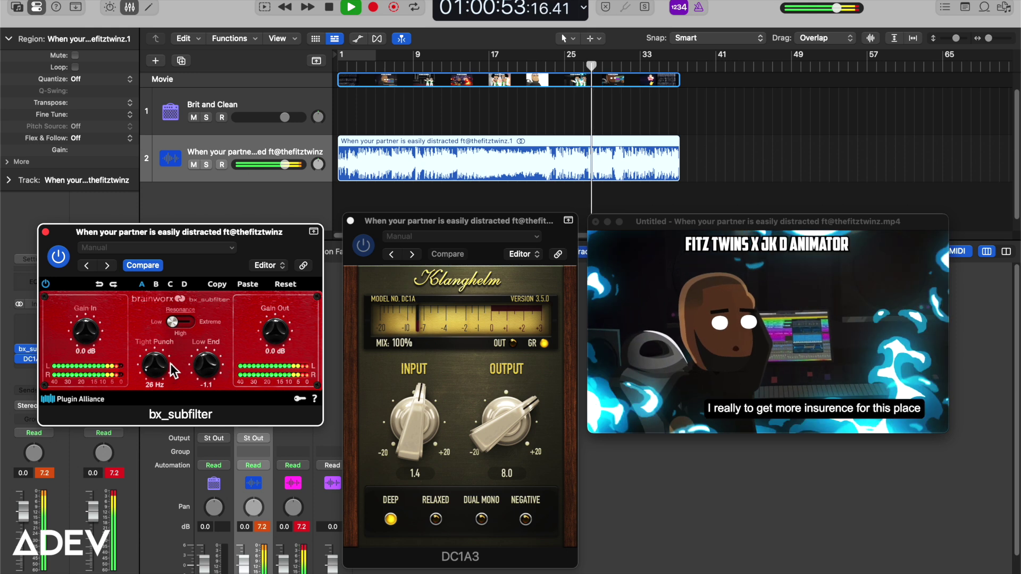
drag(184, 320, 187, 377)
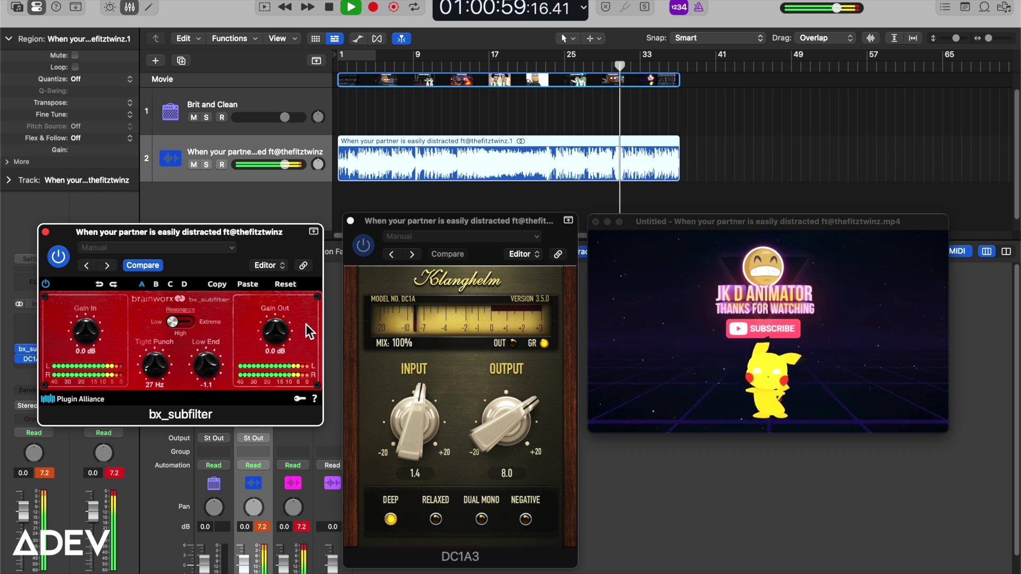
Set a cycle range from bar 1 to about bar 27 and restart playback from the beginning.
drag(594, 57, 339, 57)
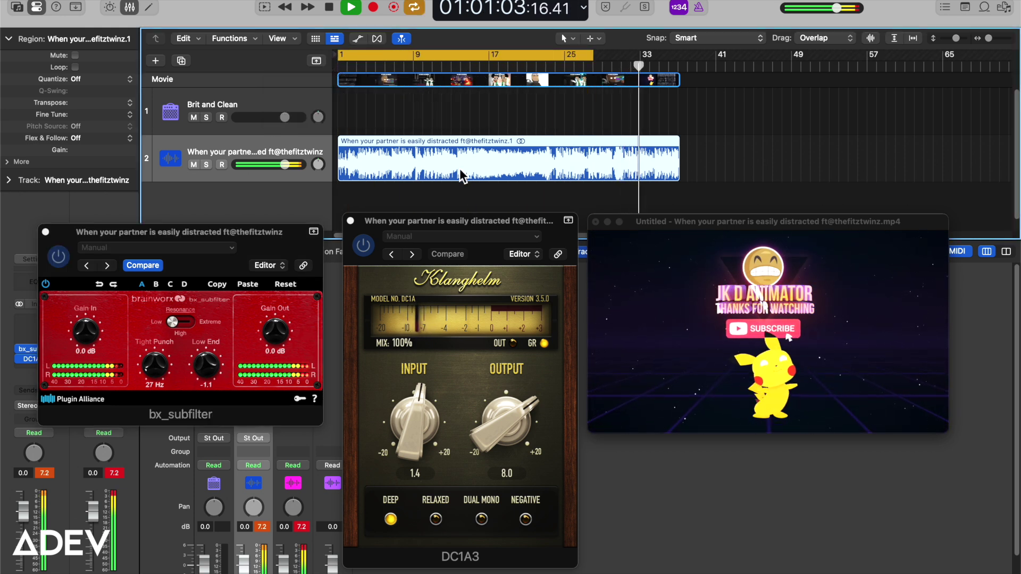
key(Return)
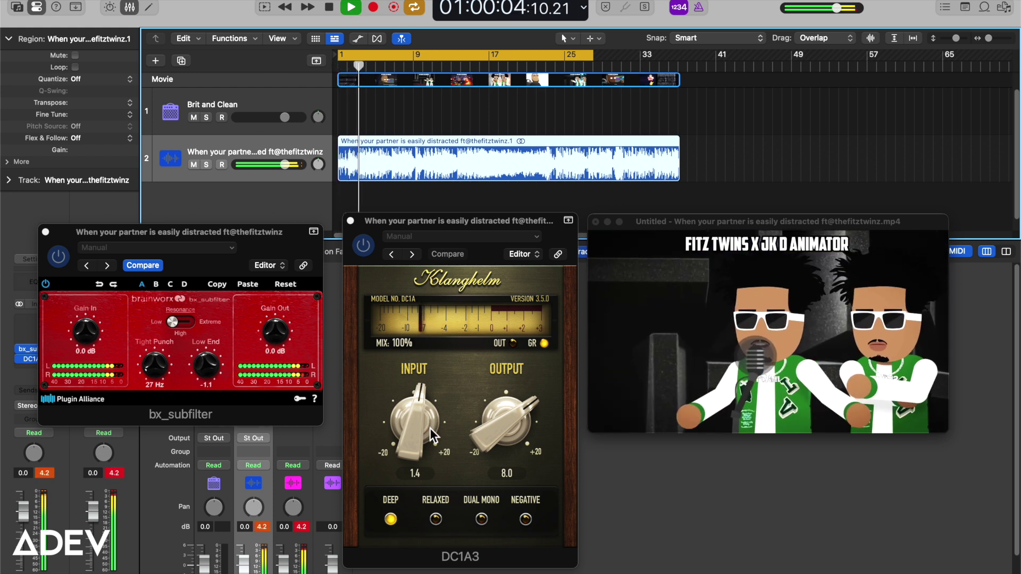
Try higher input levels on the DC1A3 compressor, settle on 4.1, and set its mix to 57%.
drag(428, 430, 436, 404)
drag(485, 282, 504, 258)
drag(432, 433, 475, 374)
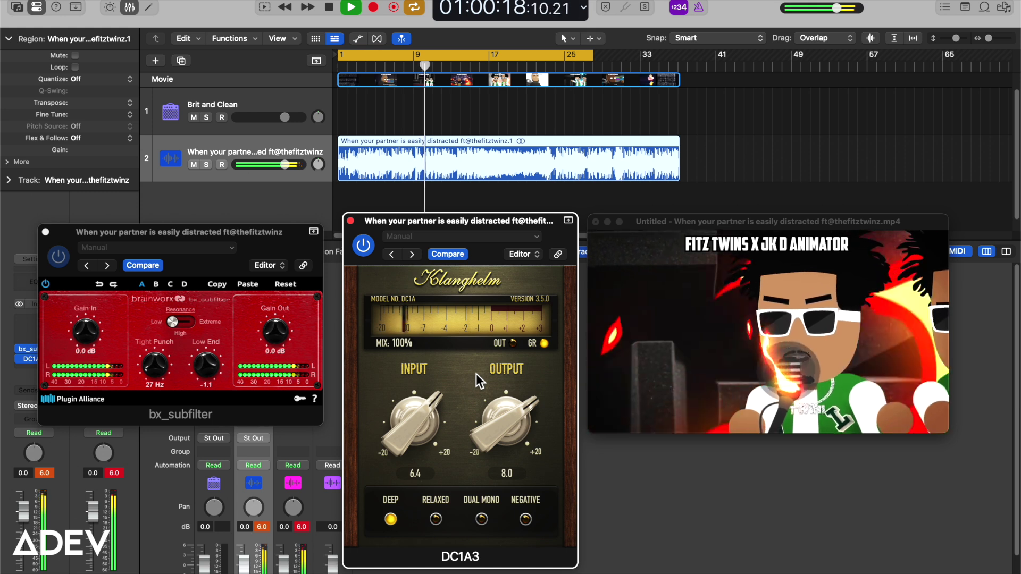
mouse_move(436, 420)
mouse_down()
mouse_move(429, 454)
mouse_move(424, 426)
mouse_up()
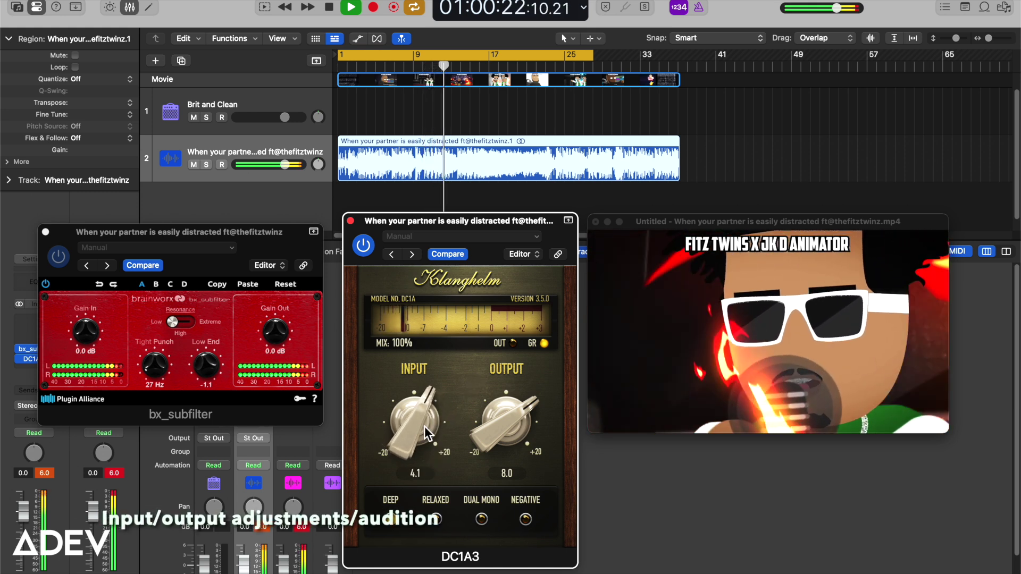
drag(406, 344, 403, 363)
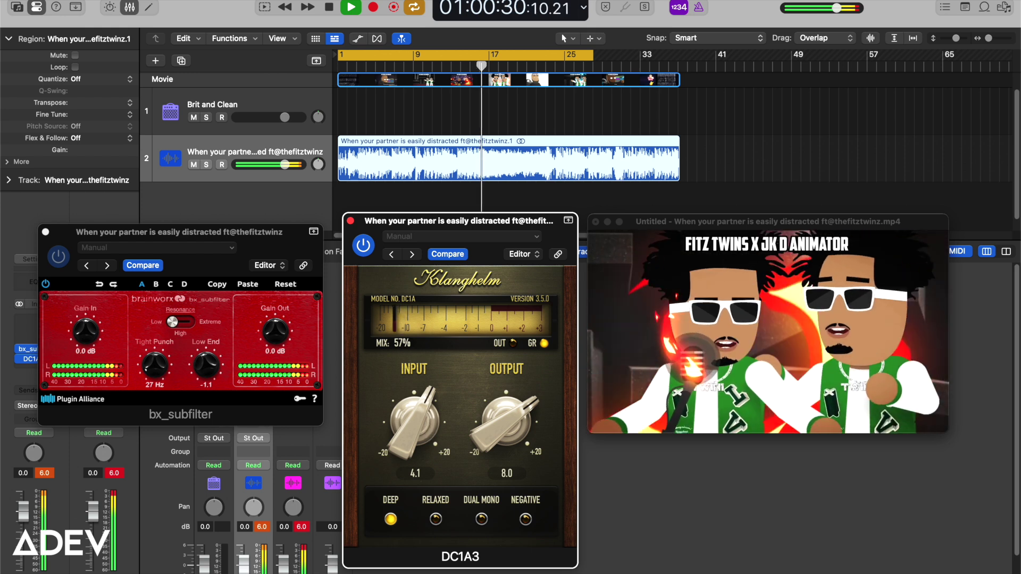
Raise the DC1A3 compressor's output to 9.8, then readjust the same output knob while the song plays.
drag(520, 419, 533, 399)
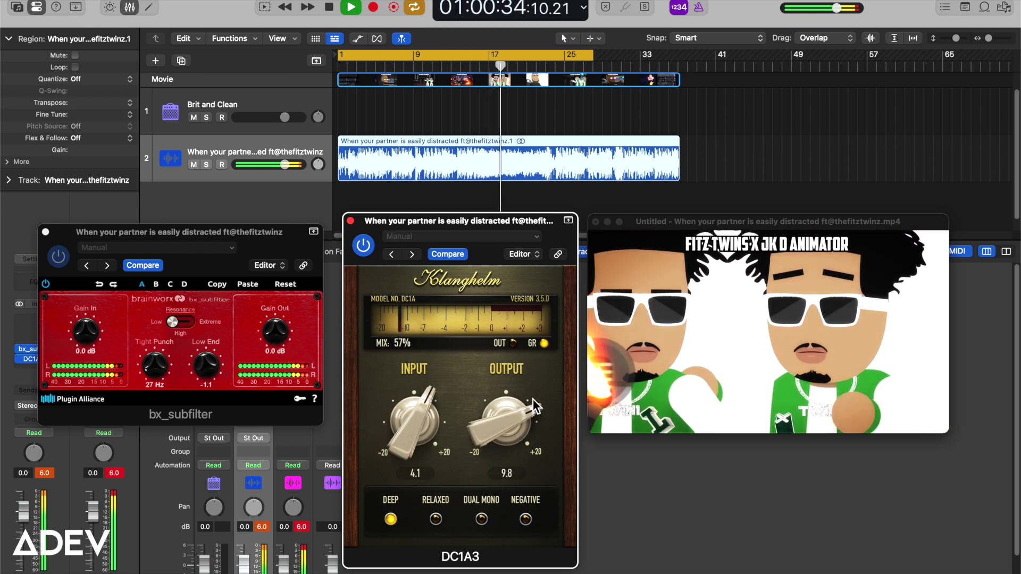
mouse_move(490, 429)
mouse_down()
mouse_move(516, 404)
mouse_move(504, 436)
mouse_up()
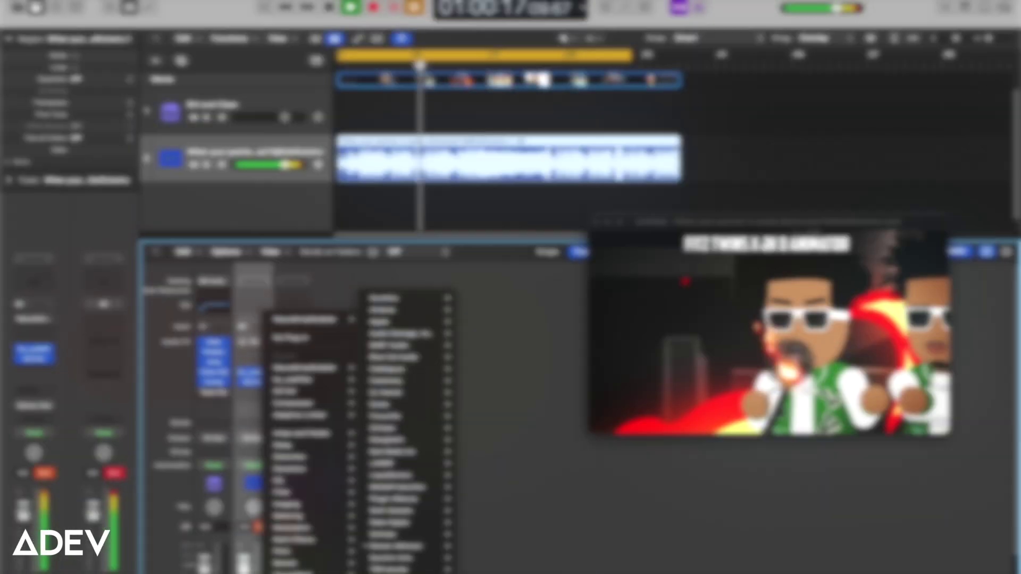
Insert Slate Digital's Fresh Air on the audio track above bx_subfilter and place its window clear of the video.
mouse_move(420, 547)
mouse_move(432, 524)
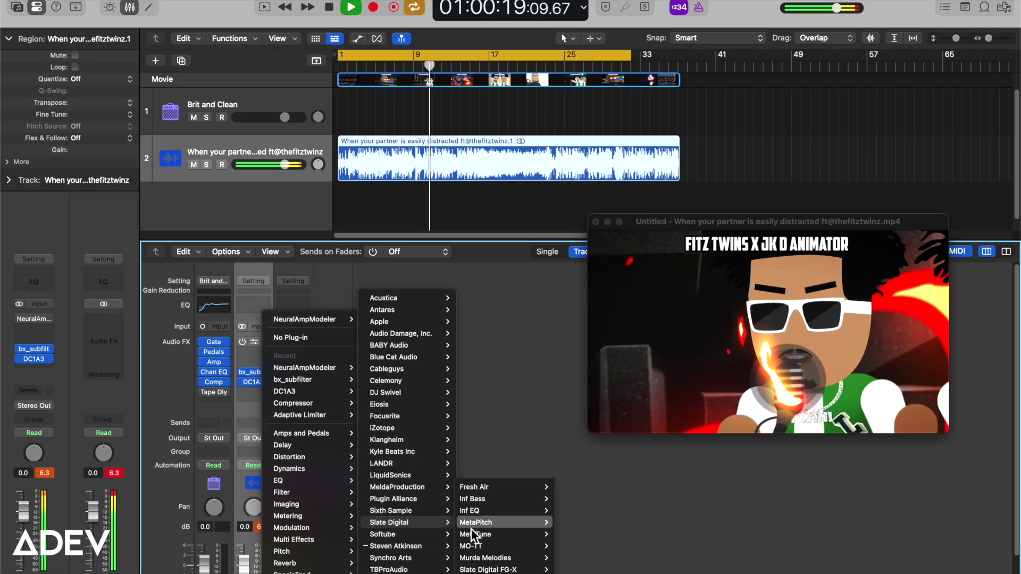
click(502, 488)
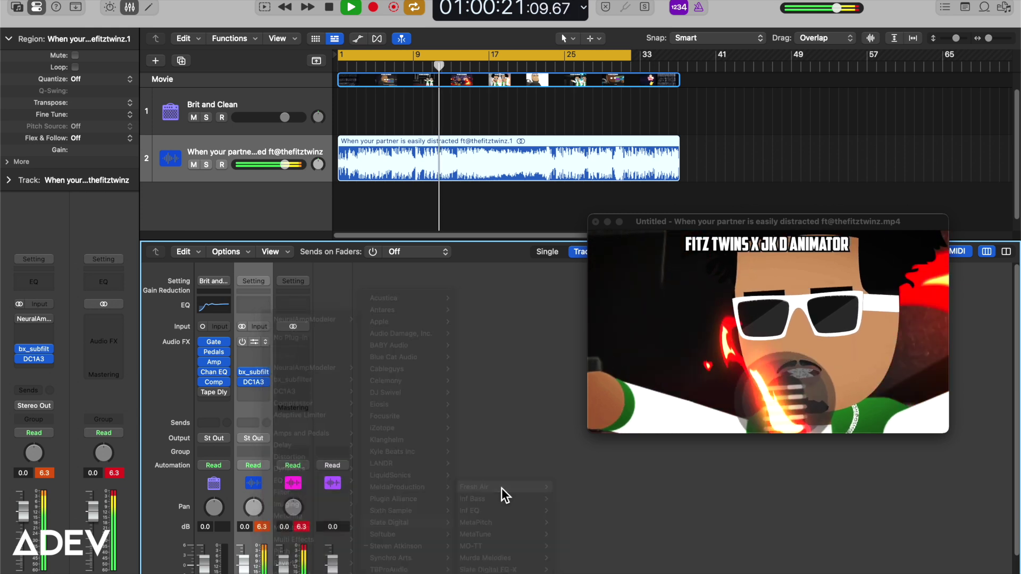
drag(507, 135, 340, 135)
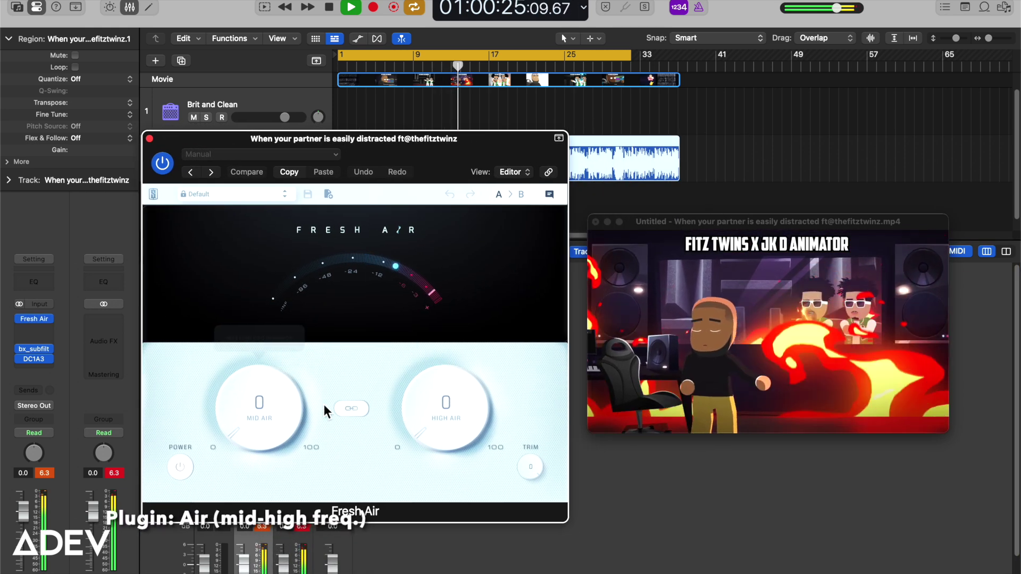
Link Fresh Air's Mid Air and High Air controls and raise them together to 72.
click(352, 409)
scroll(457, 426, up, 5)
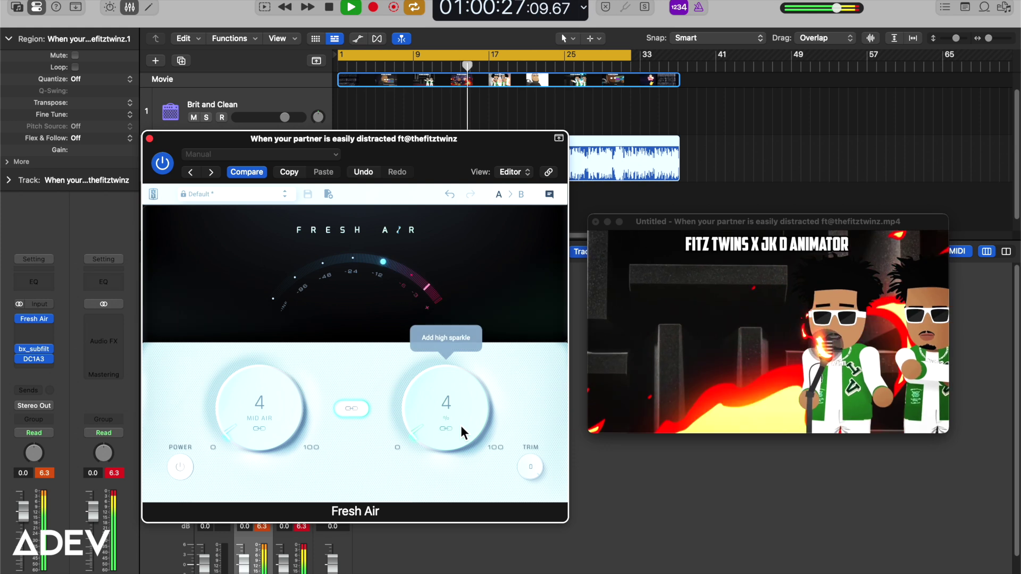
scroll(464, 422, up, 10)
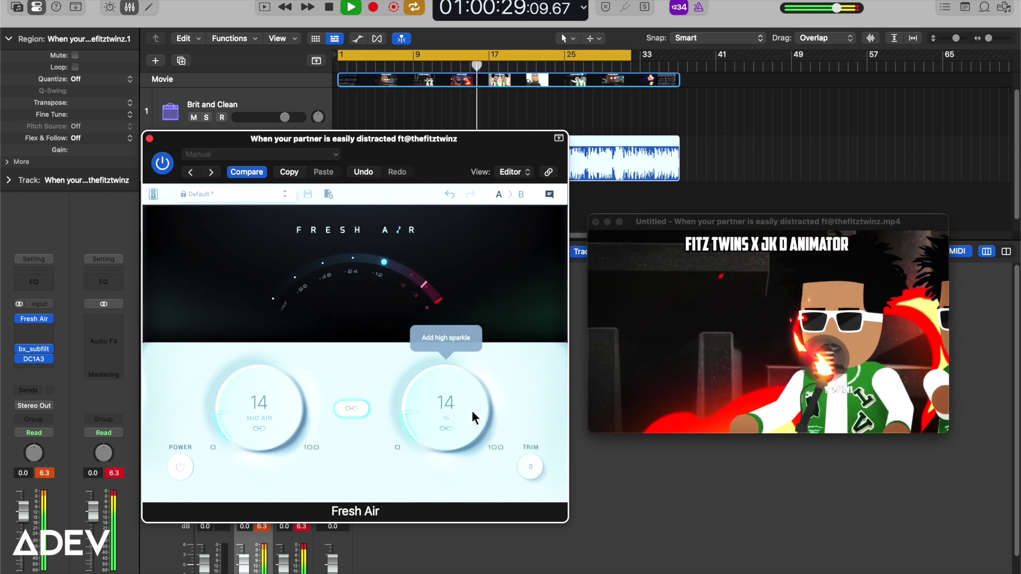
drag(470, 432, 494, 377)
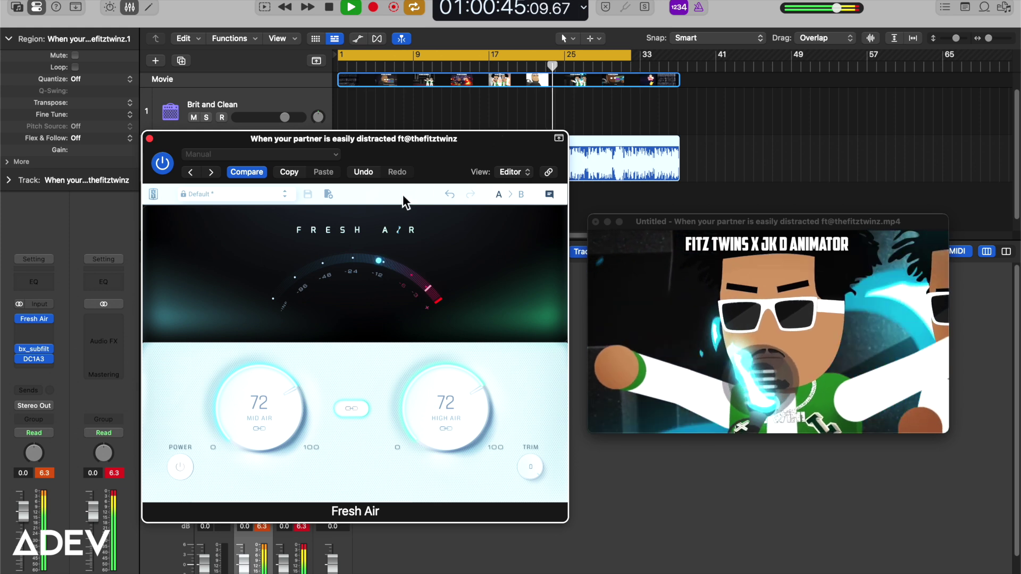
Move the Fresh Air window off the mixer inserts, reopen bx_subfilter and adjust its Low End slightly.
drag(359, 133, 529, 84)
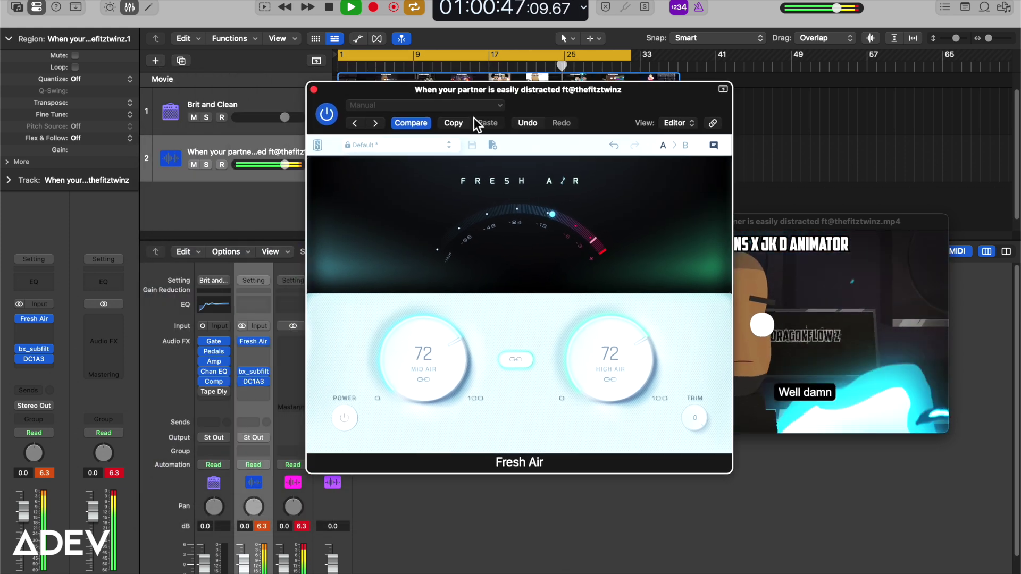
click(248, 371)
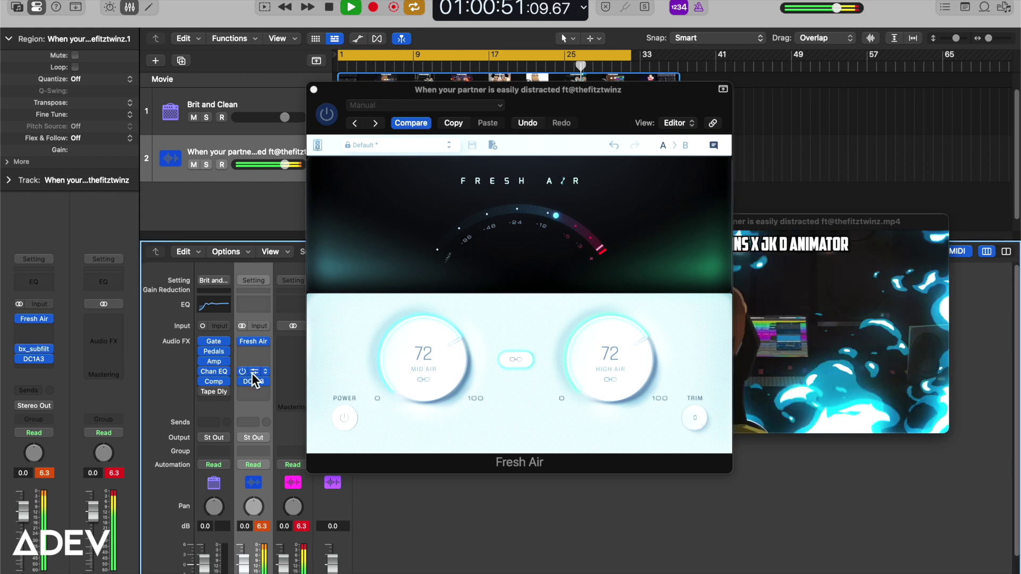
drag(206, 380, 205, 386)
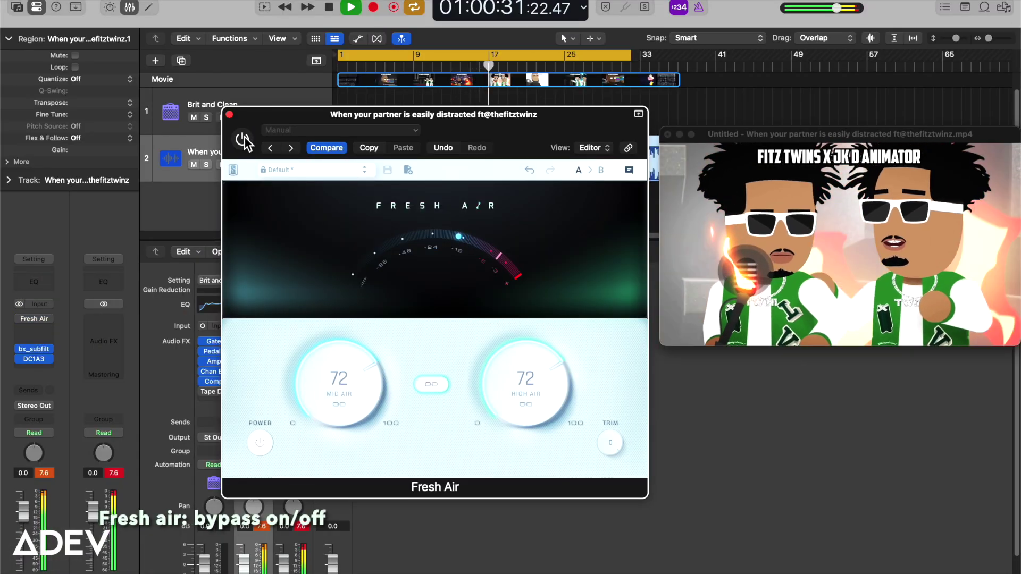
Compare the playing song with Fresh Air active and bypassed.
click(243, 141)
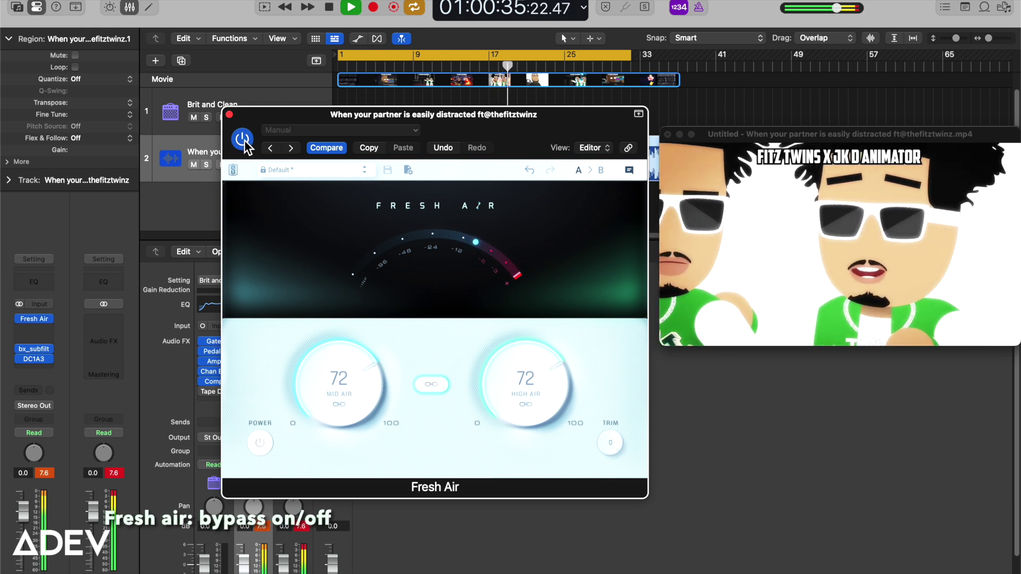
click(243, 142)
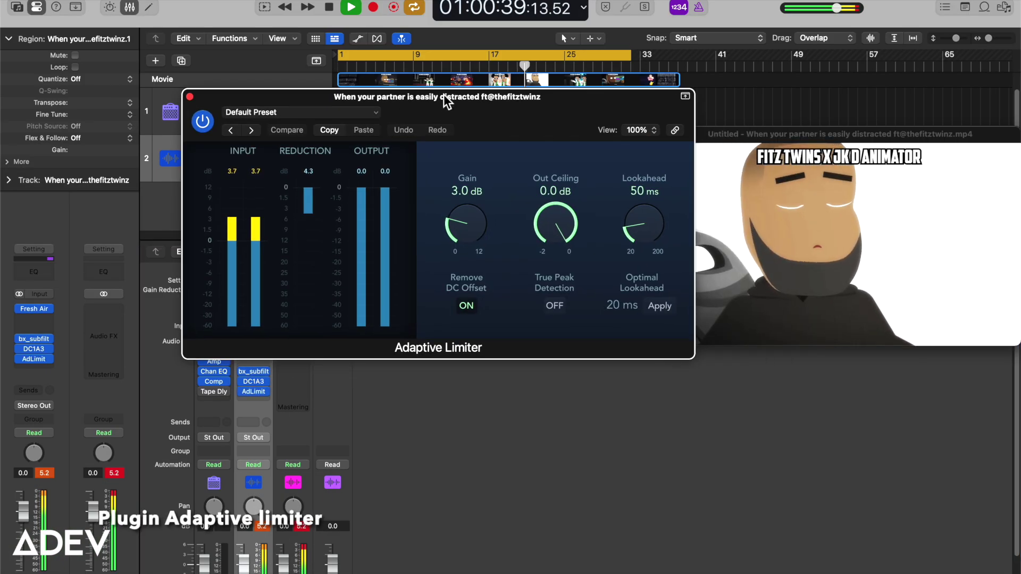
Insert Youlean Loudness Meter 2 after the Adaptive Limiter and arrange the limiter, meter and video windows side by side.
drag(444, 94, 433, 74)
click(249, 402)
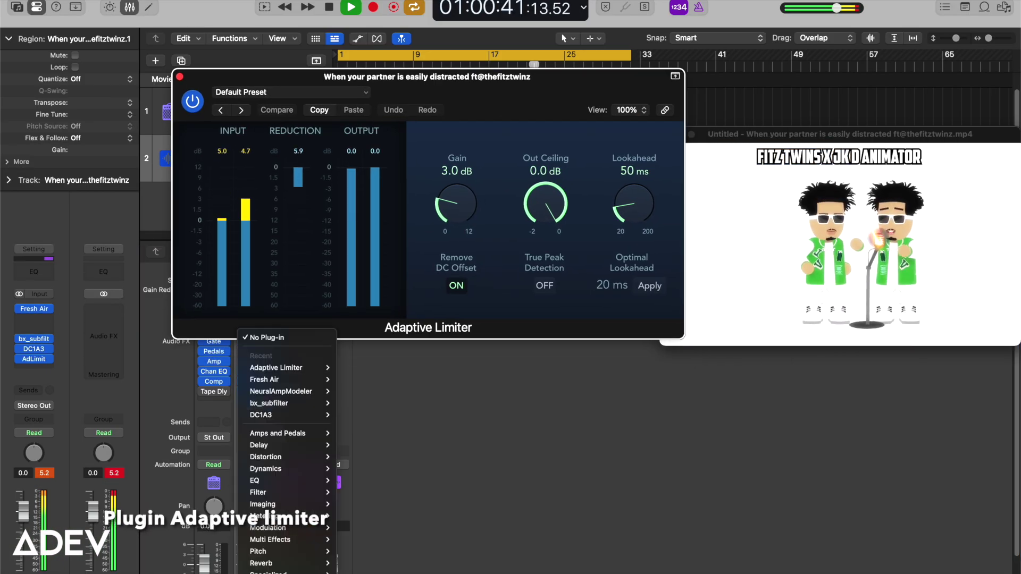
click(467, 573)
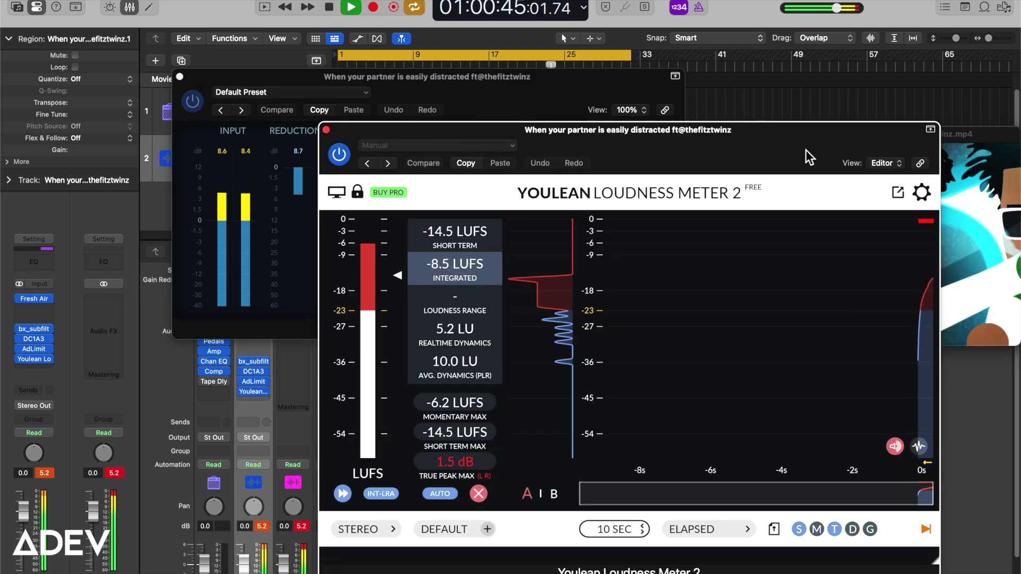
drag(868, 150, 1020, 172)
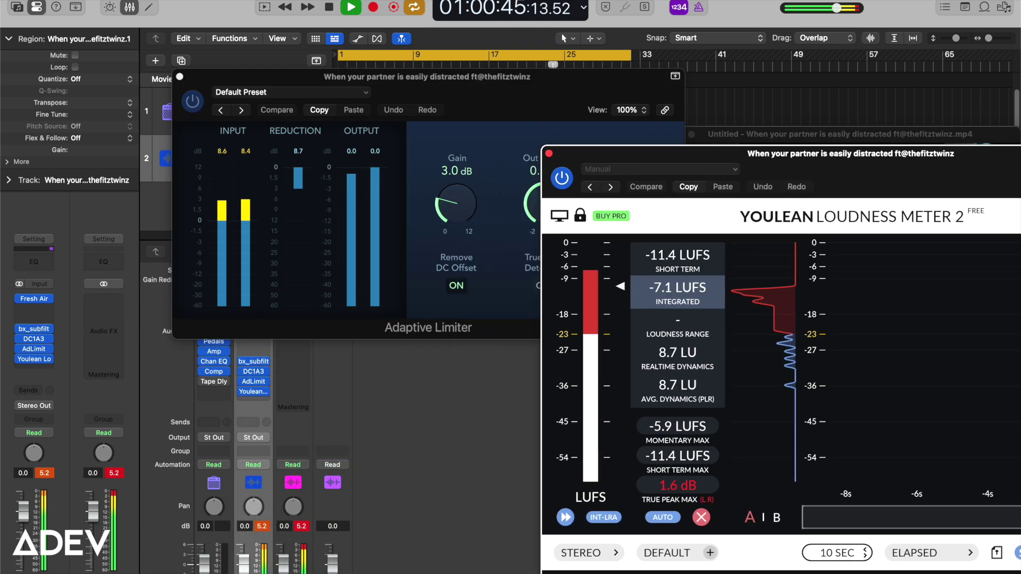
drag(715, 156, 928, 187)
drag(834, 135, 338, 357)
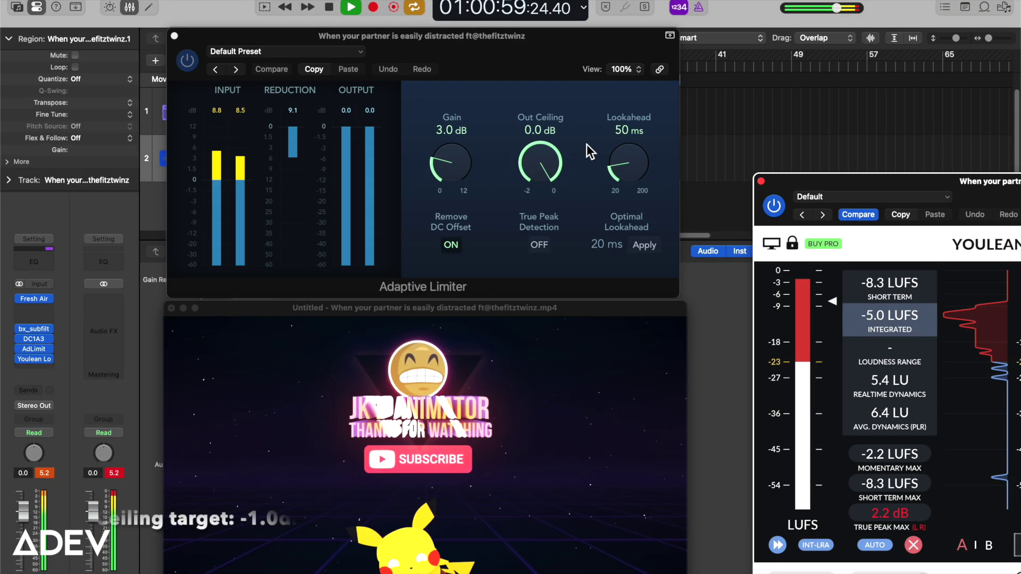
Set the Adaptive Limiter's Out Ceiling to -1.0 dB and reset the Youlean loudness readings.
drag(546, 175, 527, 250)
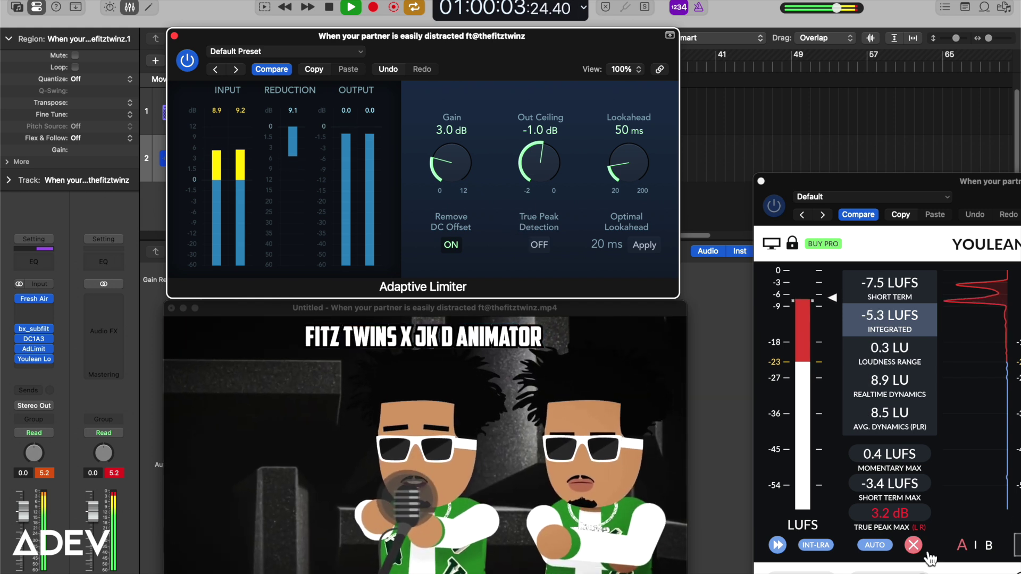
click(912, 545)
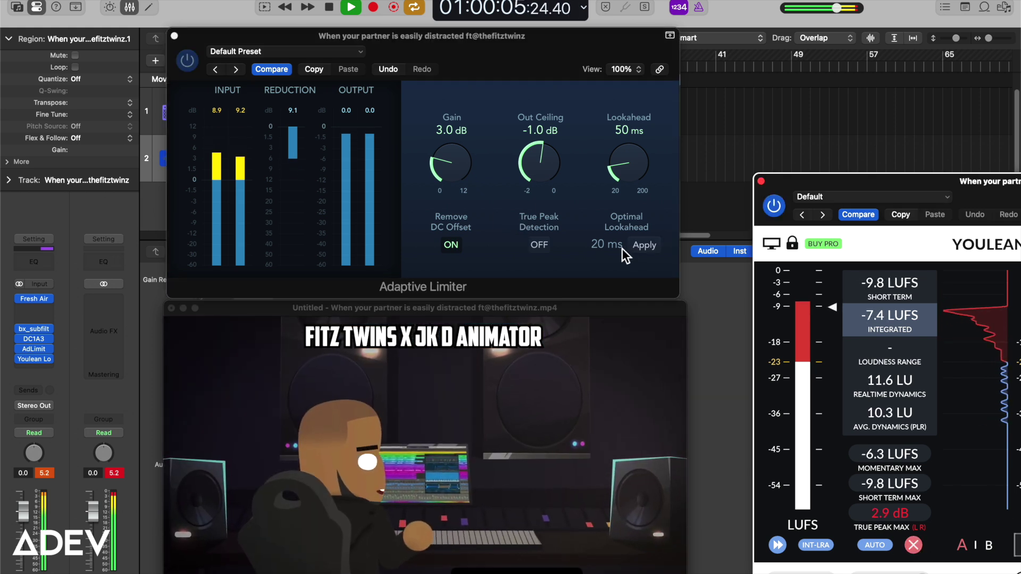
Lower the audio track's volume fader to about -5.8 dB, put the video back under the limiter, and reset the loudness meter.
drag(239, 314, 483, 187)
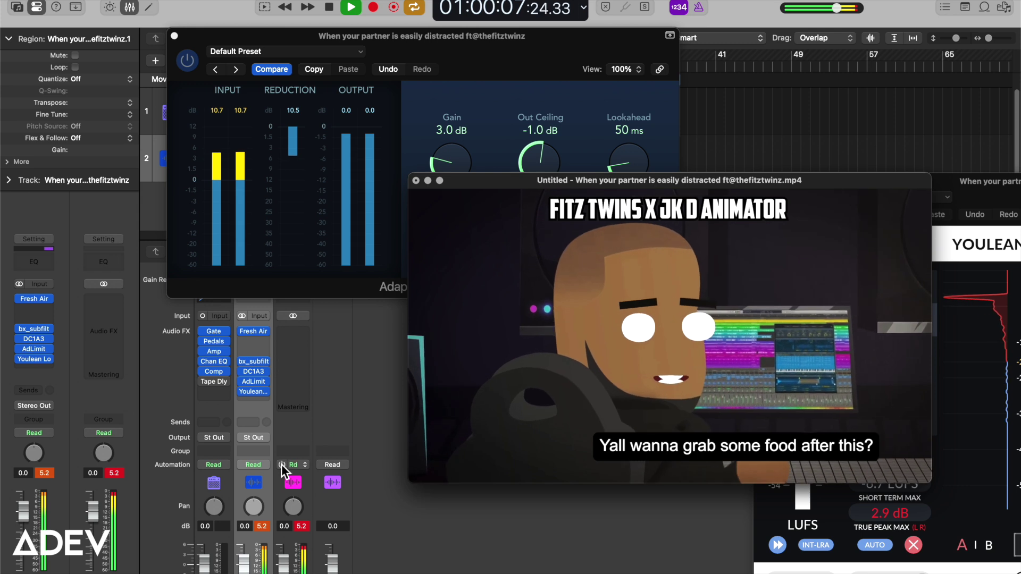
drag(243, 563, 244, 573)
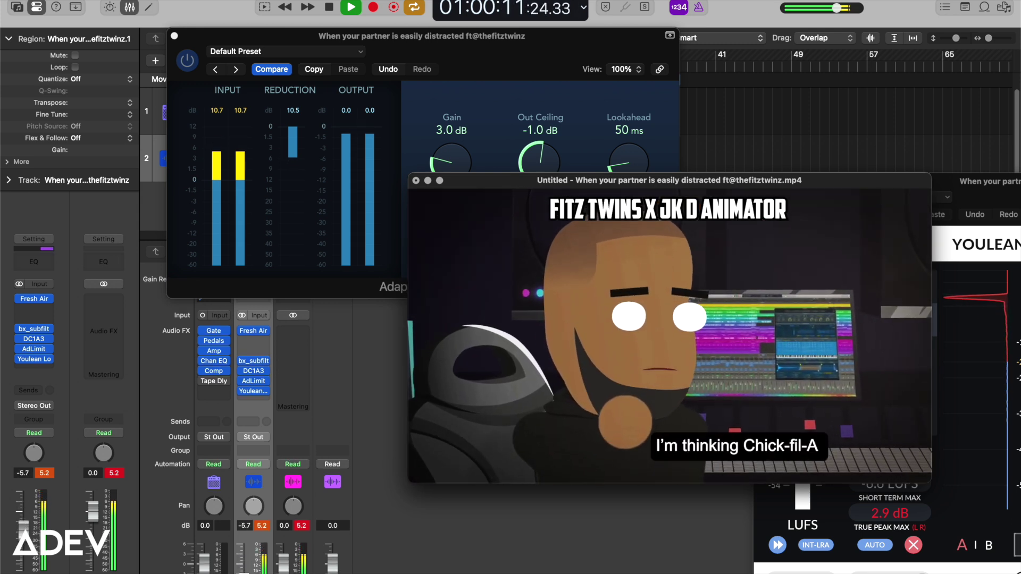
drag(642, 281, 404, 409)
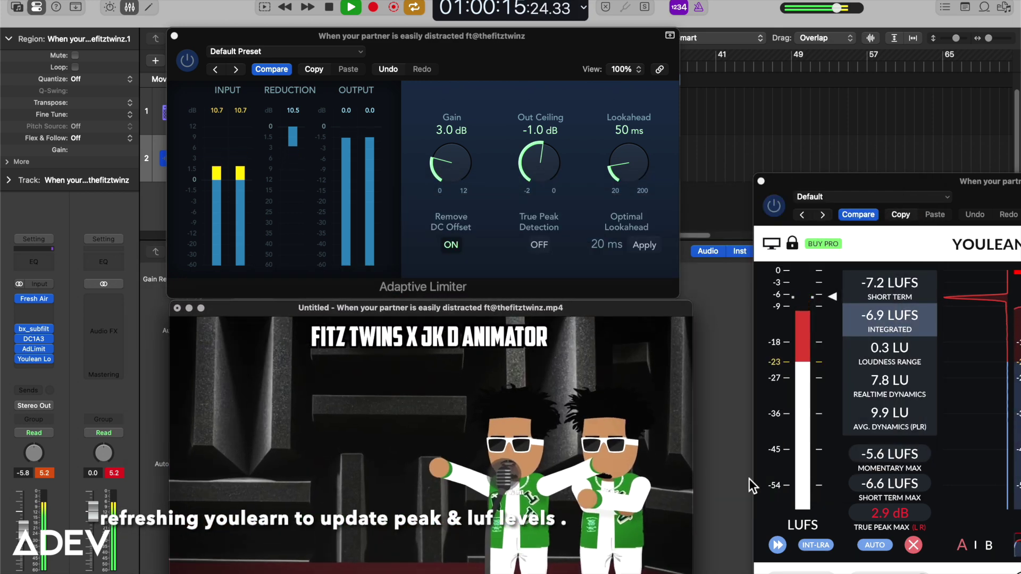
click(913, 545)
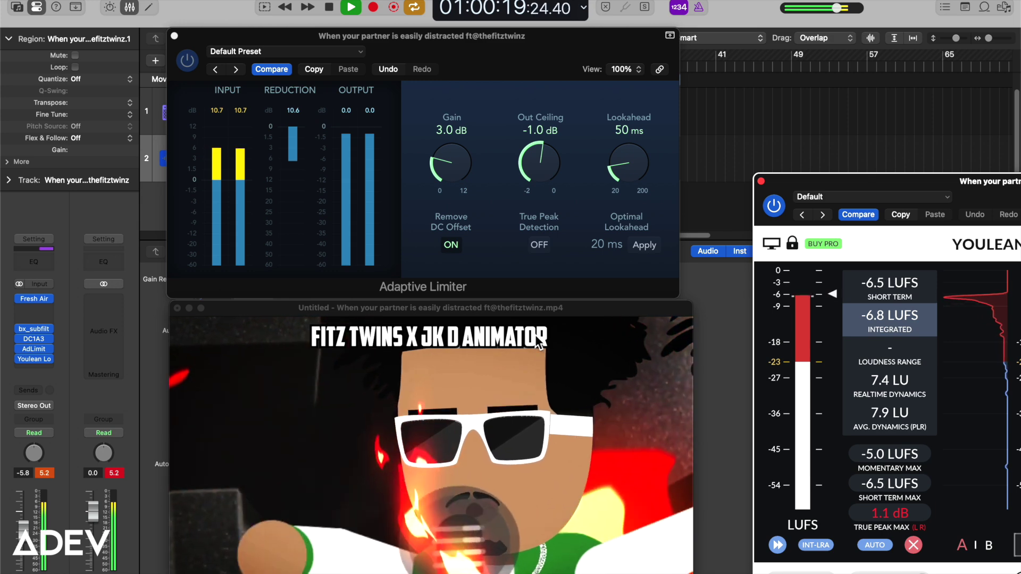
Adjust the Adaptive Limiter's gain, then insert the Limiter plug-in at the end of the audio track's chain.
drag(457, 167, 455, 179)
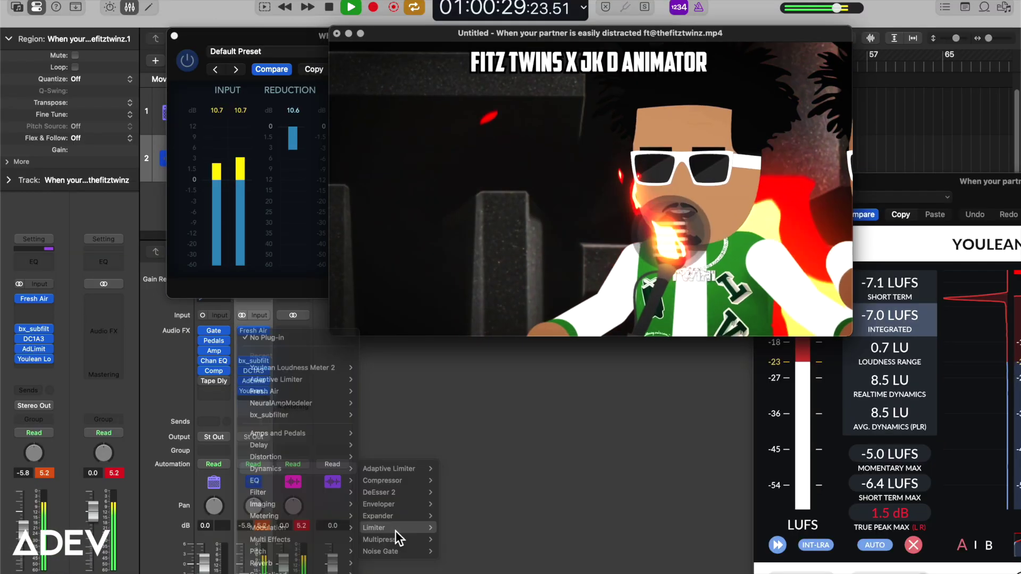
click(504, 254)
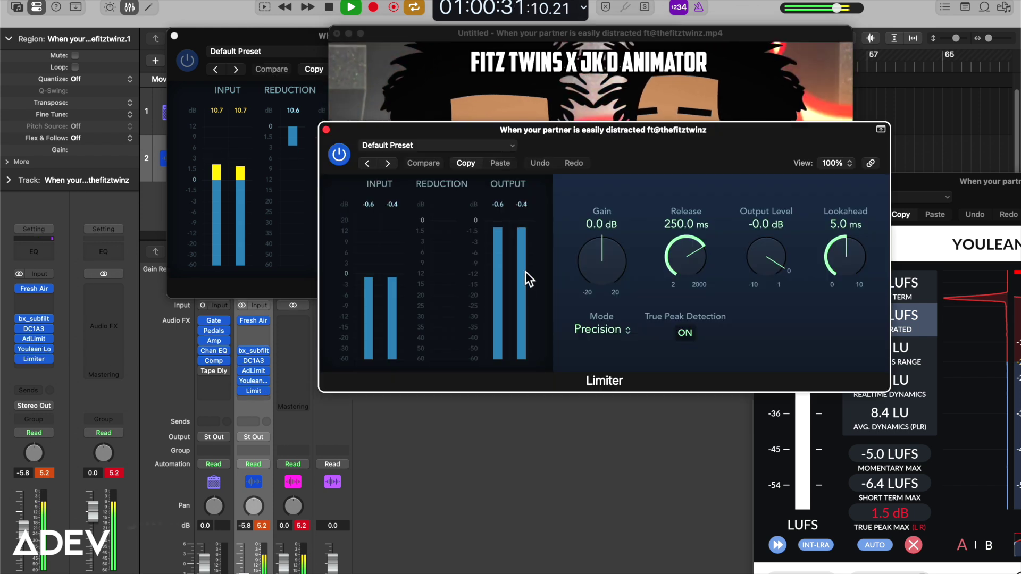
drag(576, 132, 404, 279)
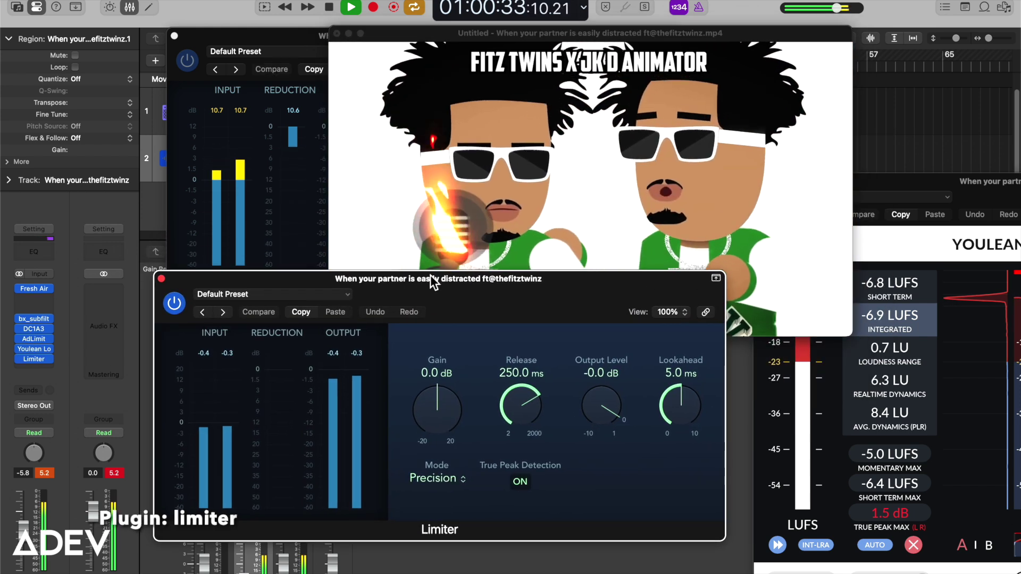
Set the Limiter's Output Level to -1.0 dB and restart the Youlean loudness measurement.
mouse_move(587, 423)
mouse_down()
mouse_move(583, 454)
mouse_move(601, 428)
mouse_up()
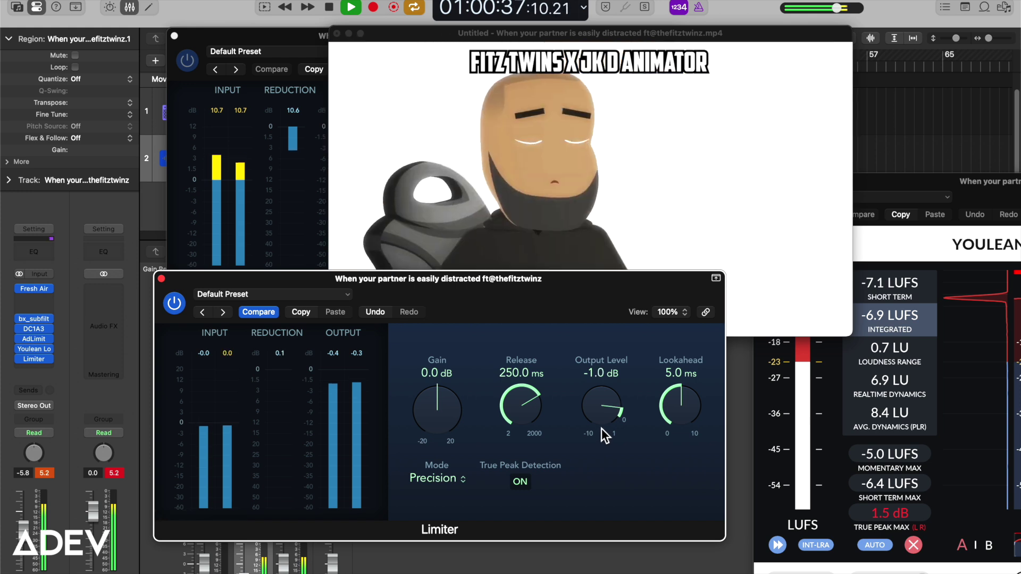
click(914, 544)
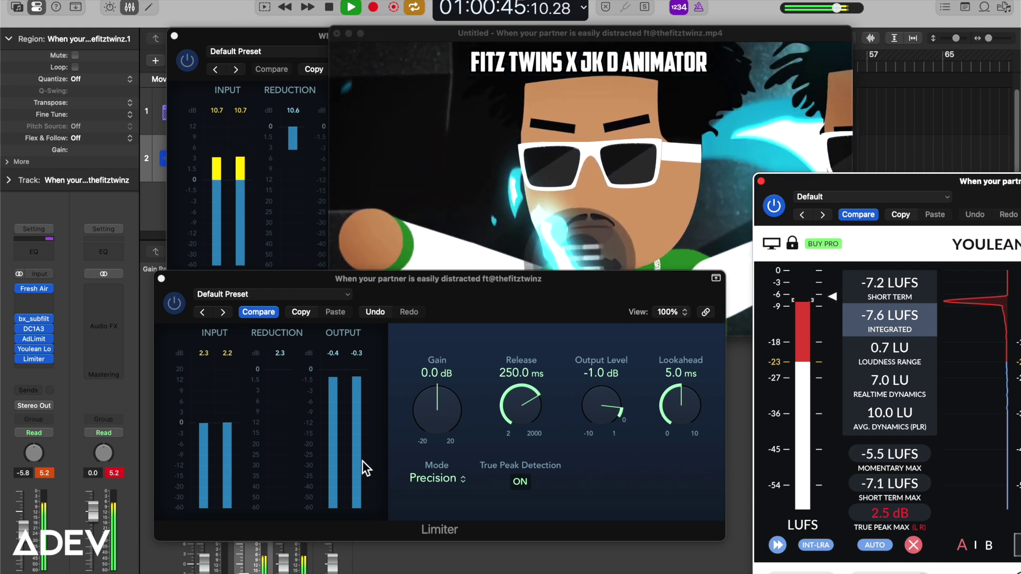
Reopen bx_subfilter from the track's inserts, lower its Gain Out to about -1.4 dB, and reset the loudness meter.
drag(382, 279, 547, 277)
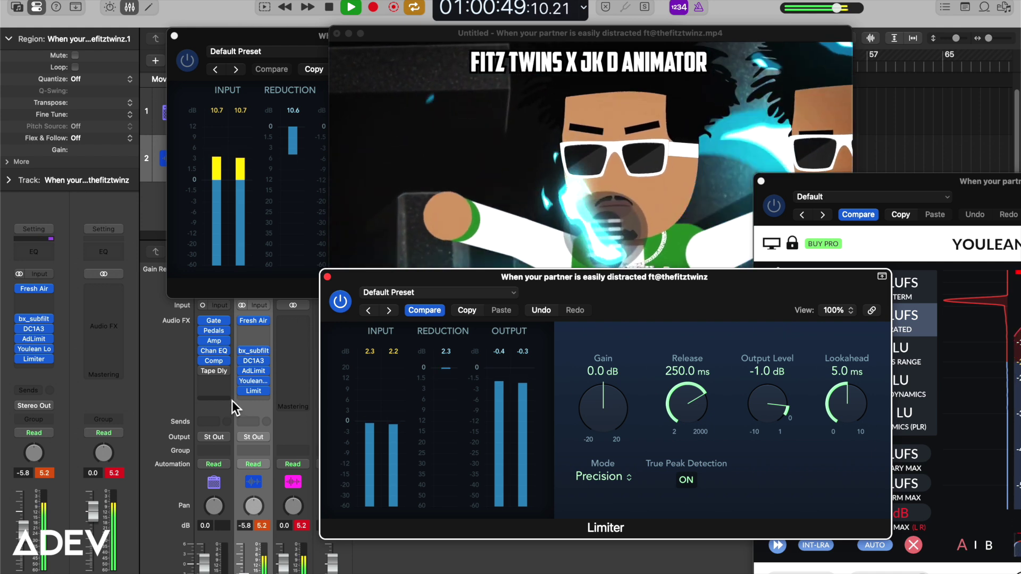
click(250, 353)
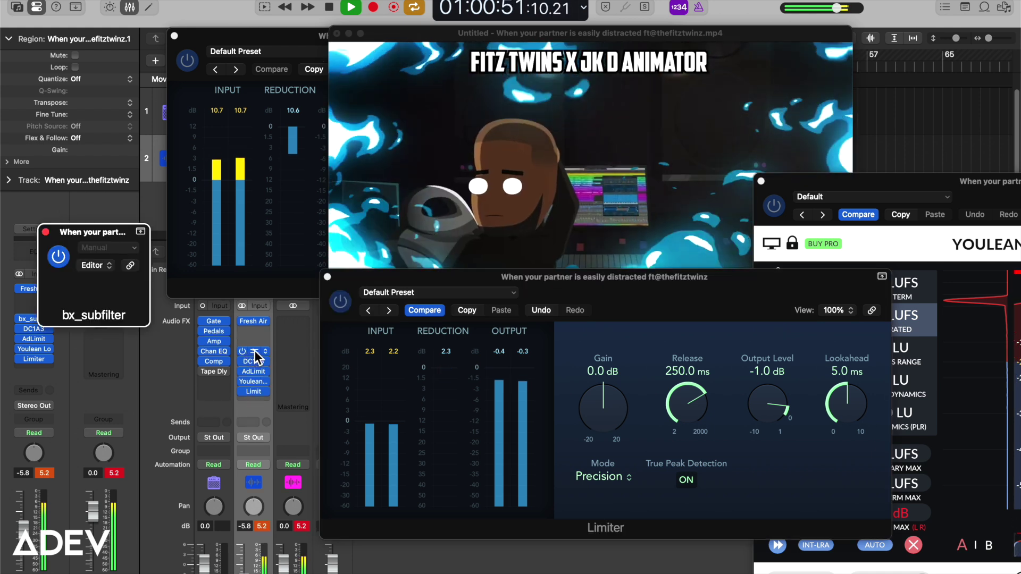
drag(277, 334, 276, 346)
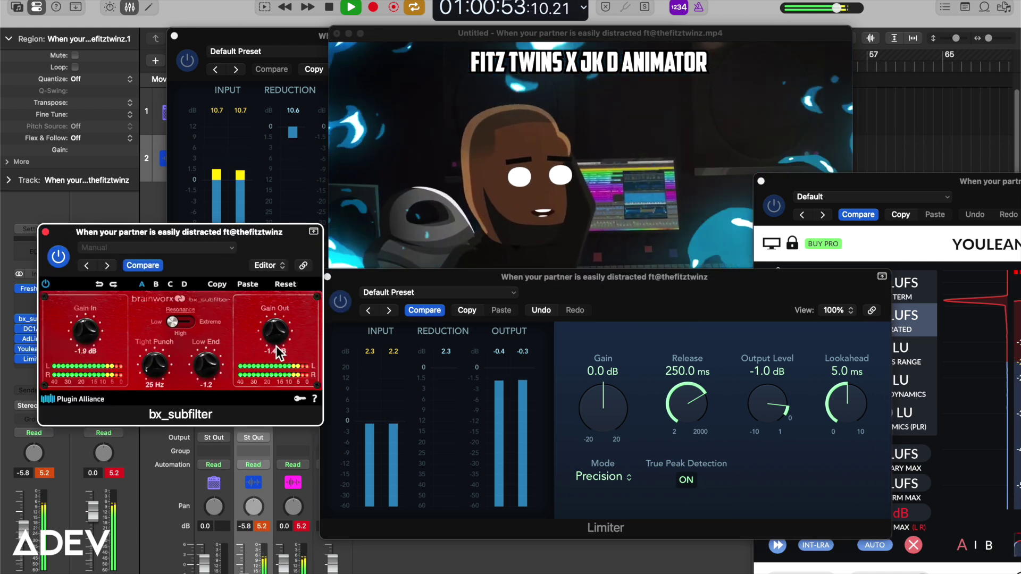
click(912, 542)
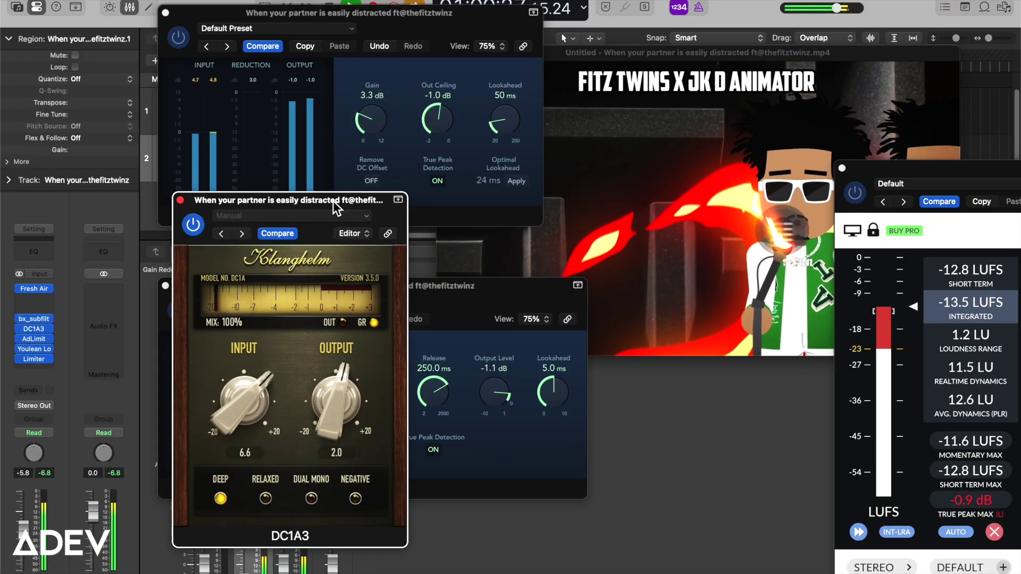
Arrange the Adaptive Limiter, Limiter, DC1A3 and video windows so their controls and the loudness meter can be seen together.
drag(333, 201, 684, 335)
drag(429, 284, 291, 254)
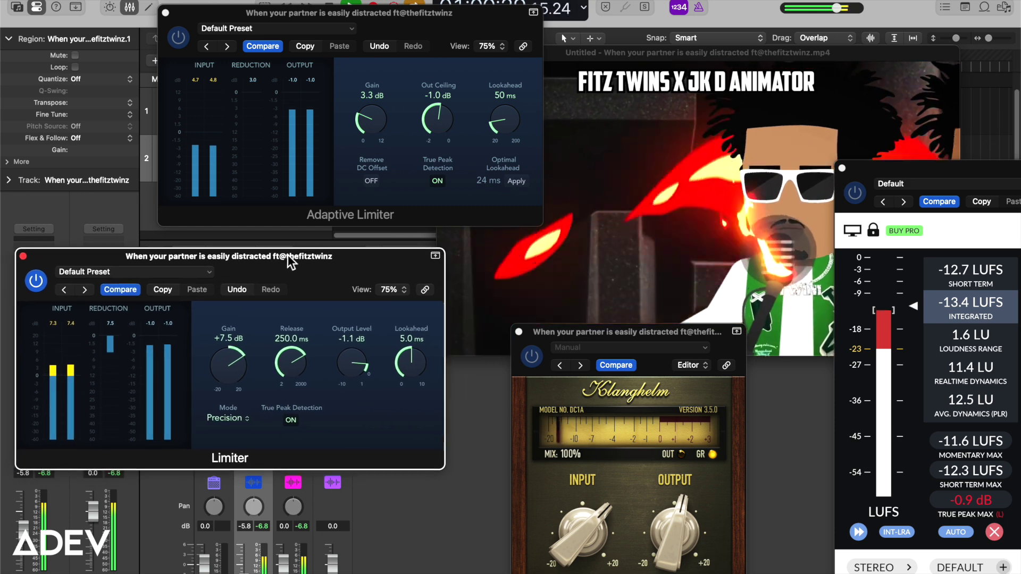
drag(413, 20, 277, 36)
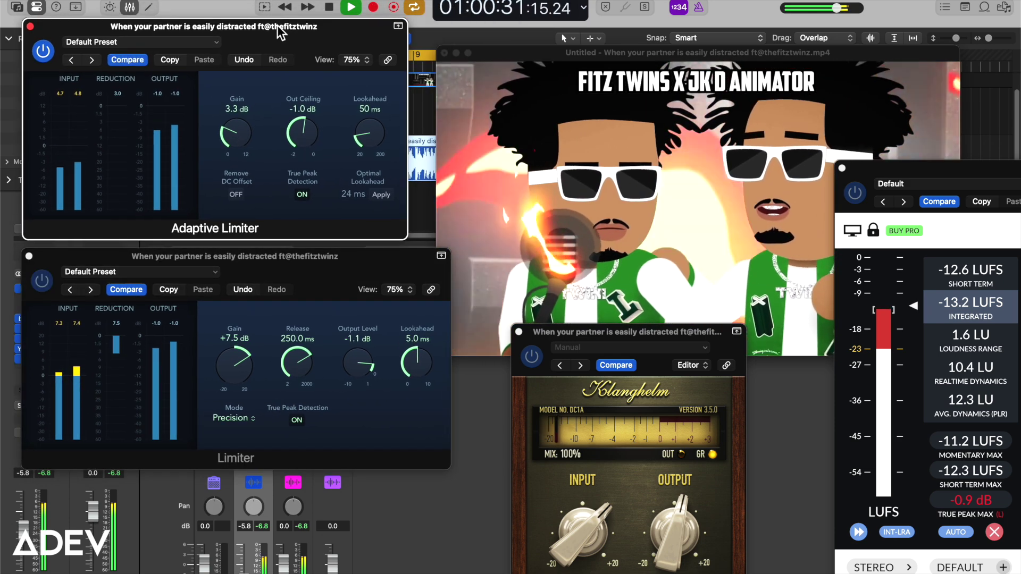
drag(594, 332, 546, 238)
drag(600, 191, 622, 147)
drag(462, 312, 538, 269)
drag(642, 157, 554, 172)
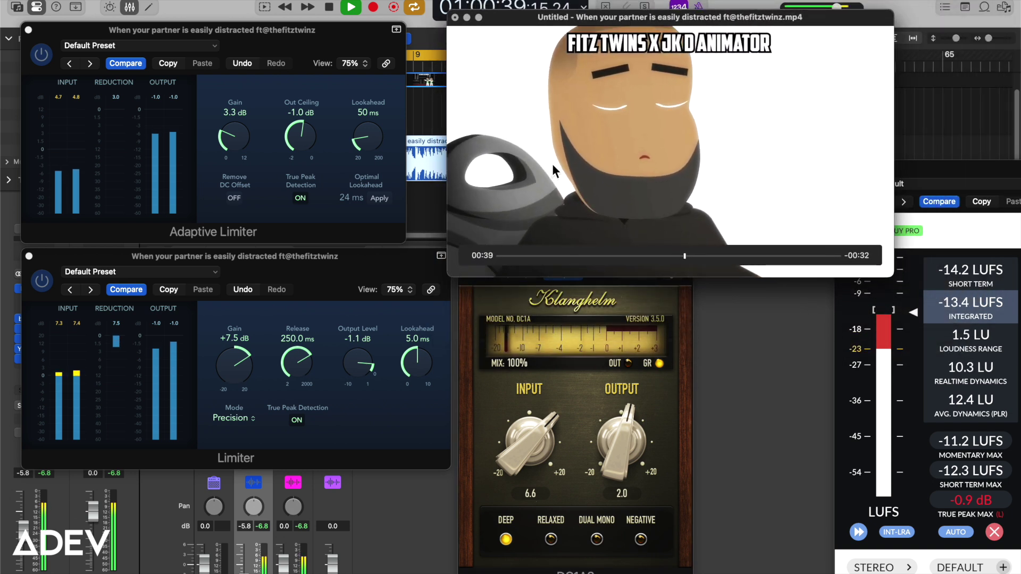
Restart the loudness measurement, then open the Multipressor from the track's inserts at 50% view and switch it on.
click(993, 532)
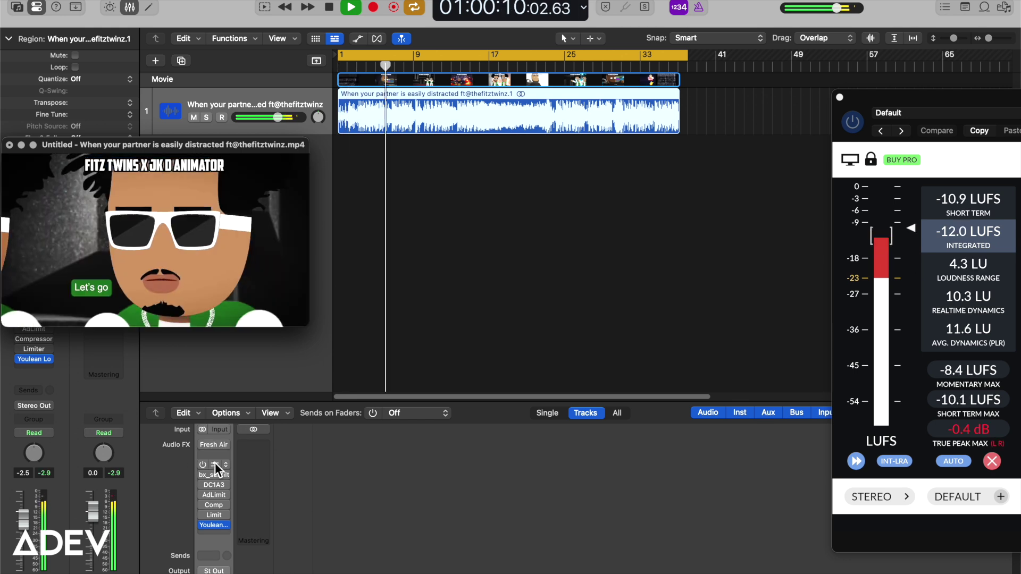
click(215, 464)
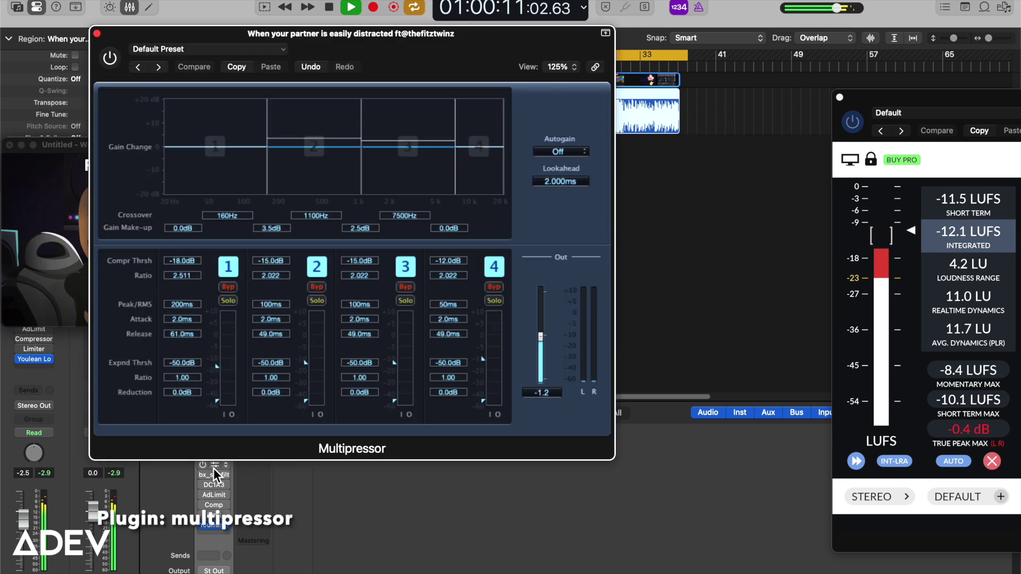
click(559, 67)
click(565, 118)
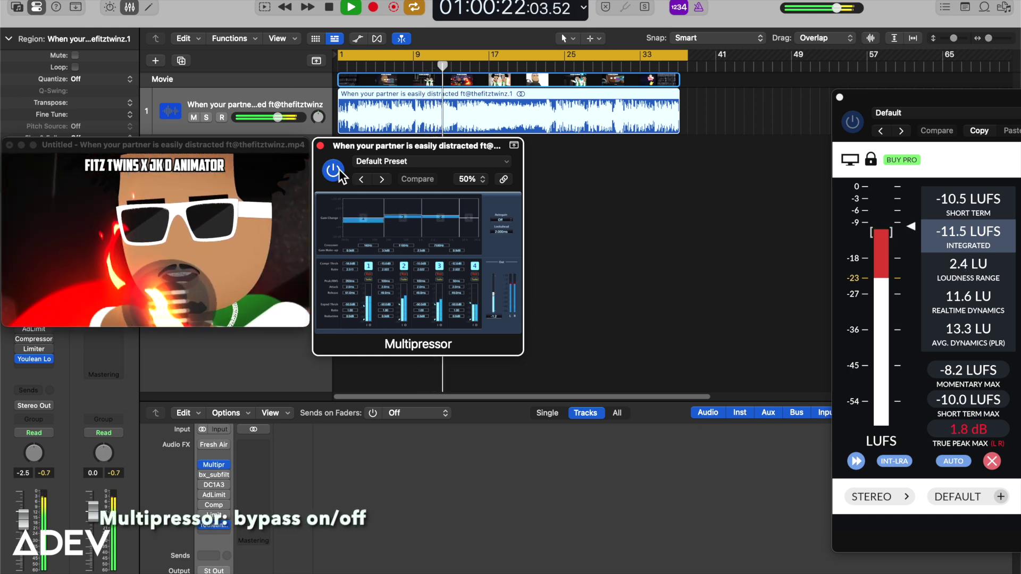
click(339, 171)
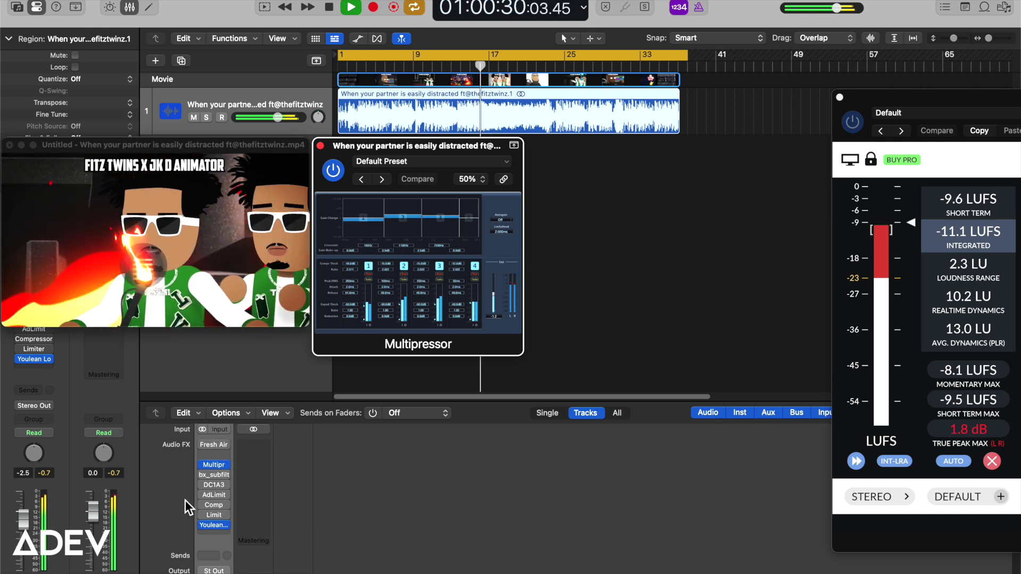
Open and enable bx_subfilter, set its Low End to -0.8, and compare it bypassed and active before closing the Multipressor window.
click(216, 474)
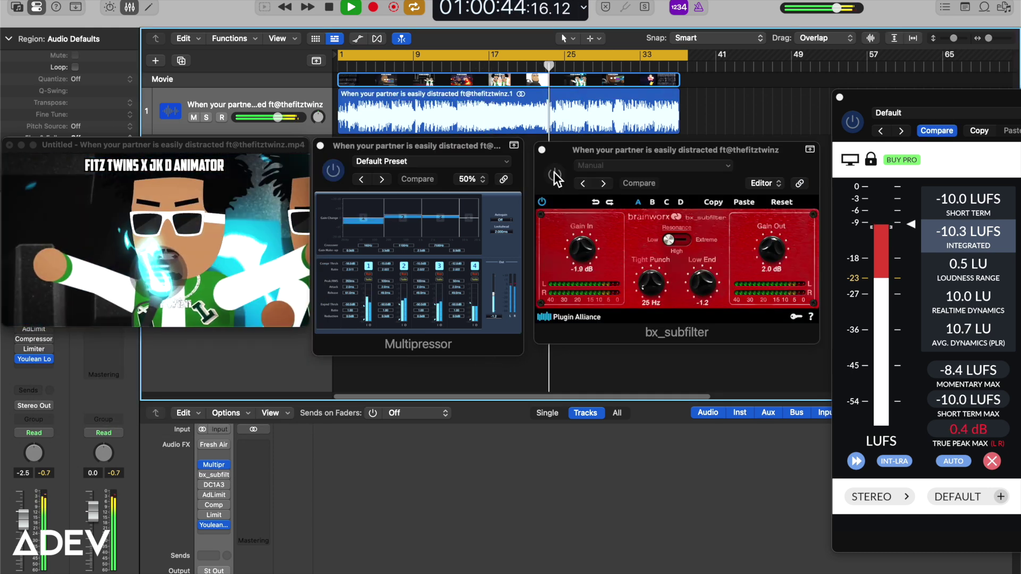
click(555, 174)
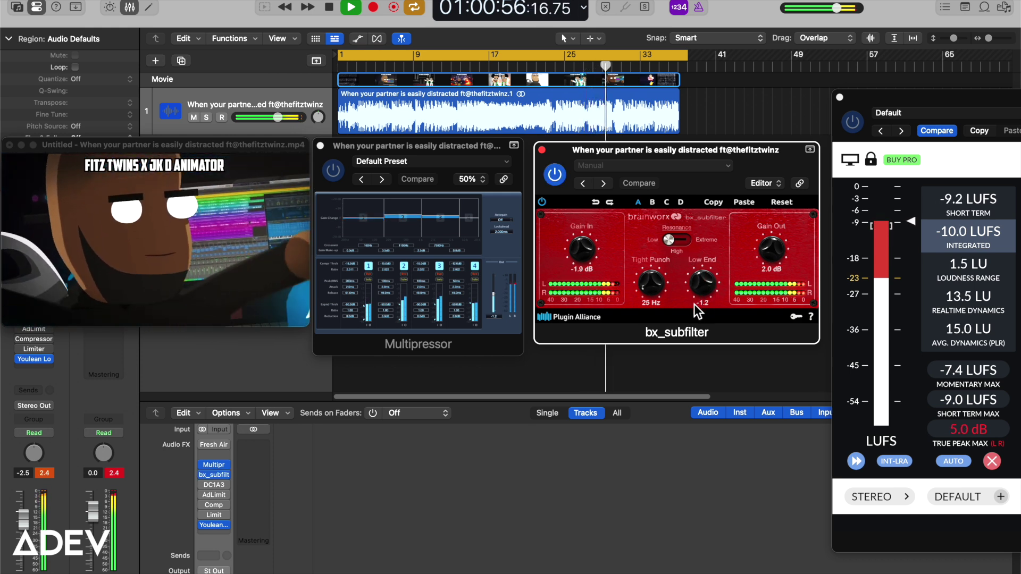
drag(702, 302, 709, 288)
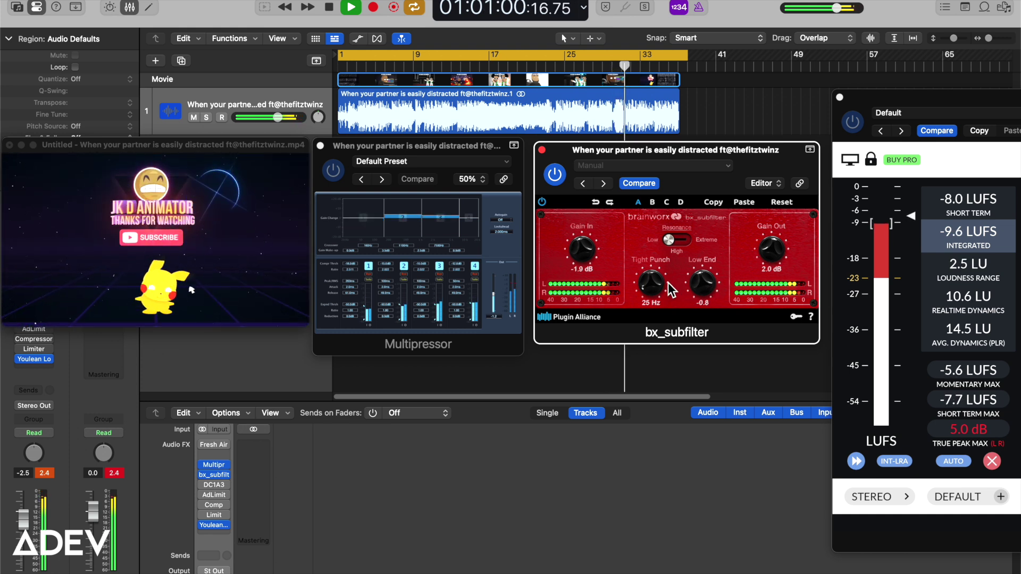
click(554, 174)
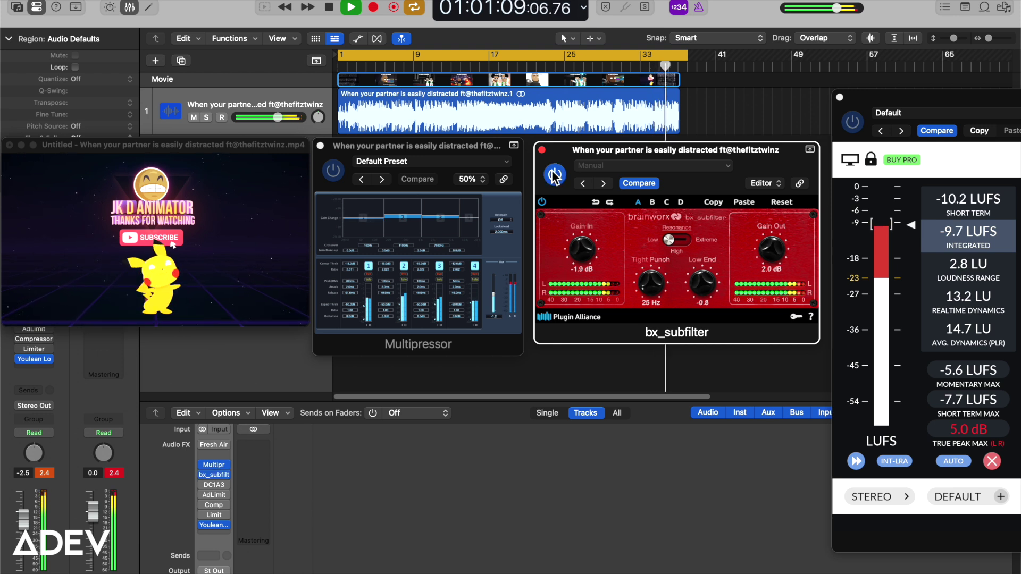
click(320, 146)
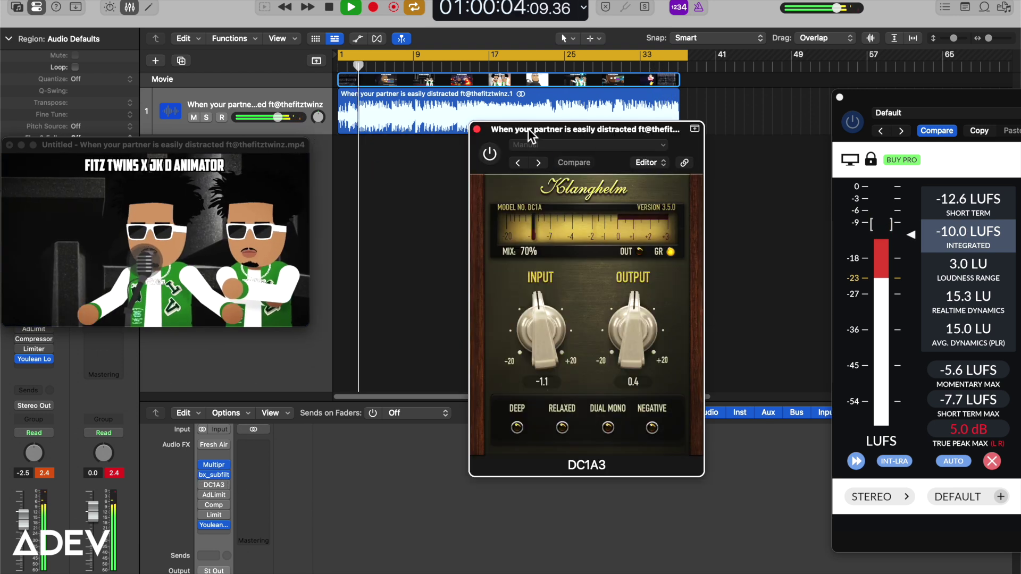
Enable DC1A3 beside the video window, restart the loudness measurement, and lower its Input to -1.4.
drag(518, 130, 399, 148)
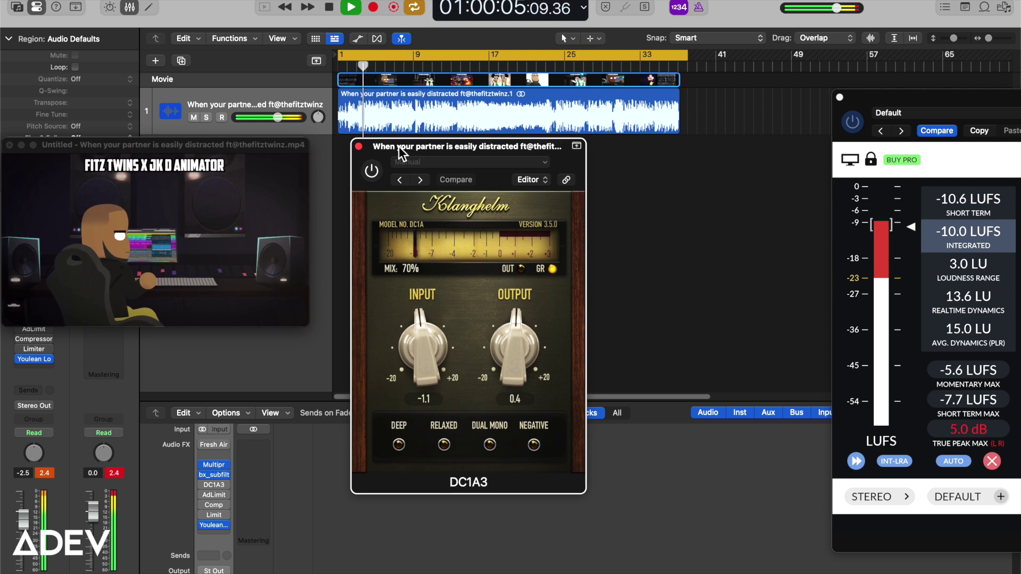
click(371, 171)
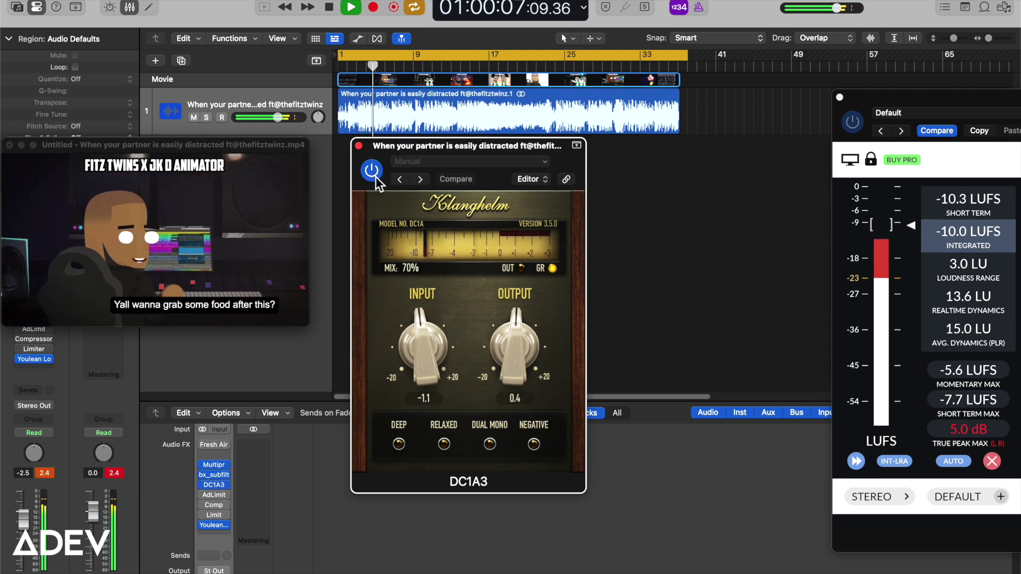
click(992, 461)
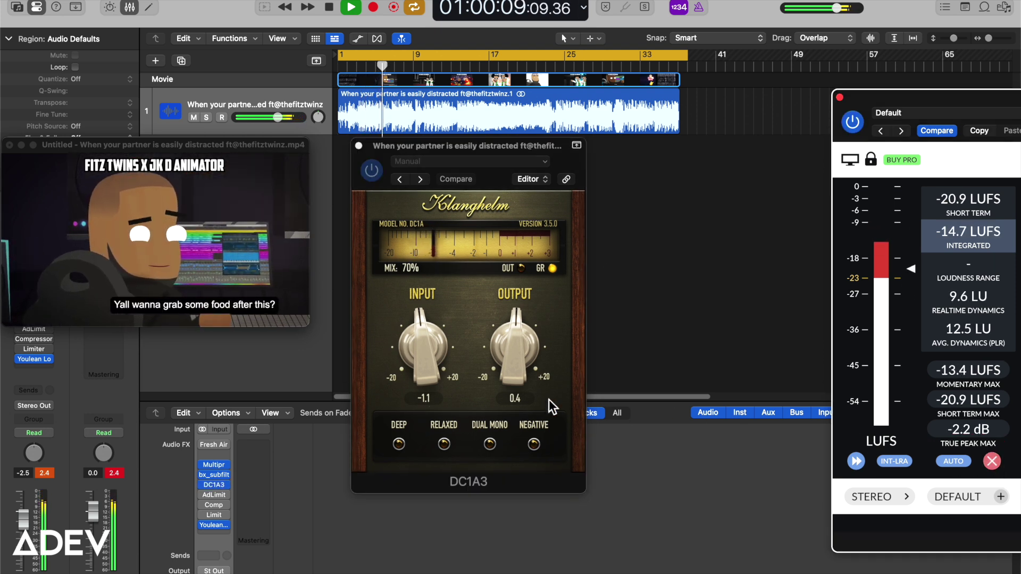
drag(439, 343, 439, 347)
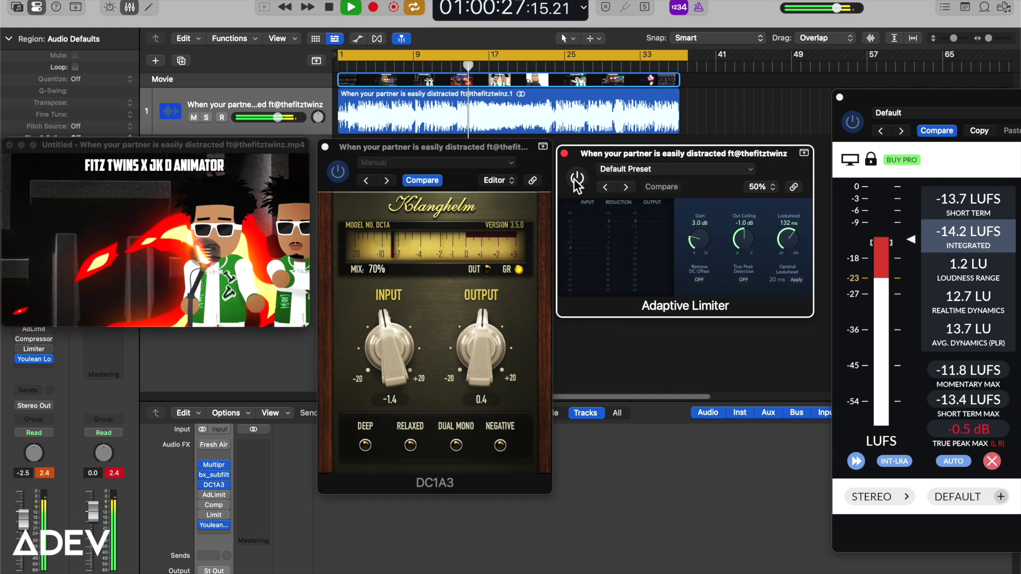
Switch on the Adaptive Limiter, Compressor and Limiter in turn, restarting the loudness measurement after each one.
click(576, 179)
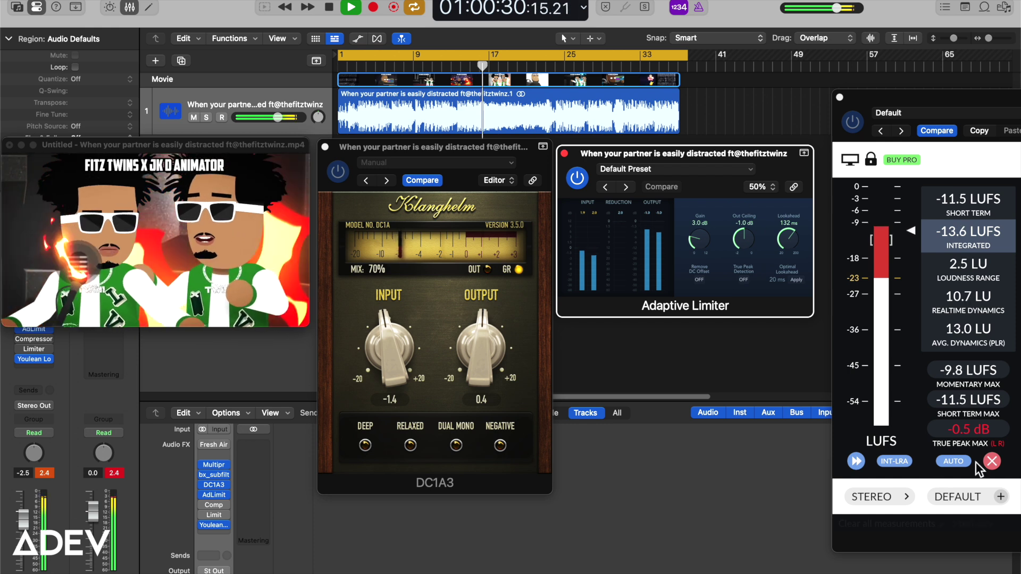
click(990, 461)
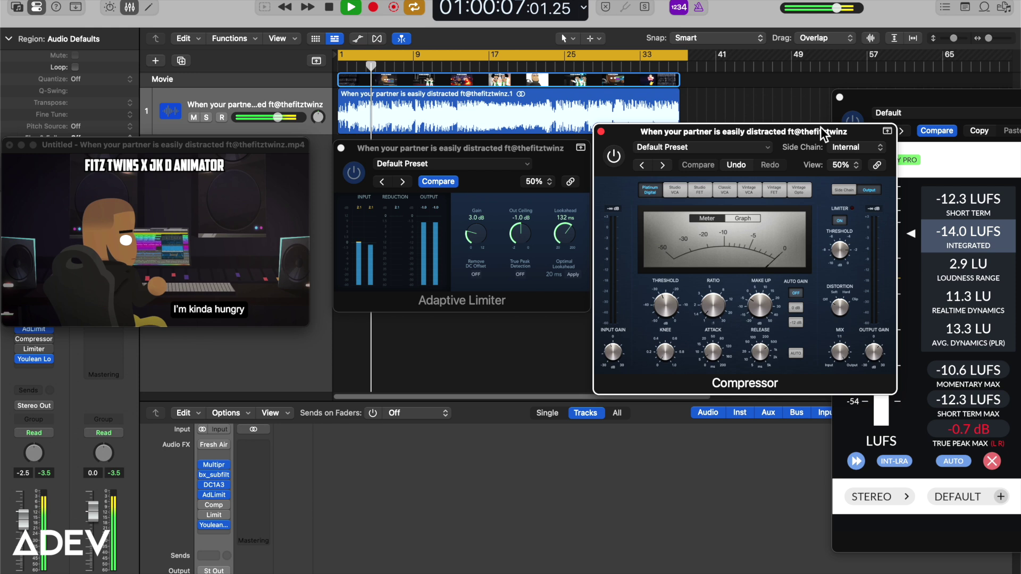
mouse_move(821, 126)
mouse_down()
mouse_move(831, 116)
mouse_move(818, 126)
mouse_up()
click(619, 151)
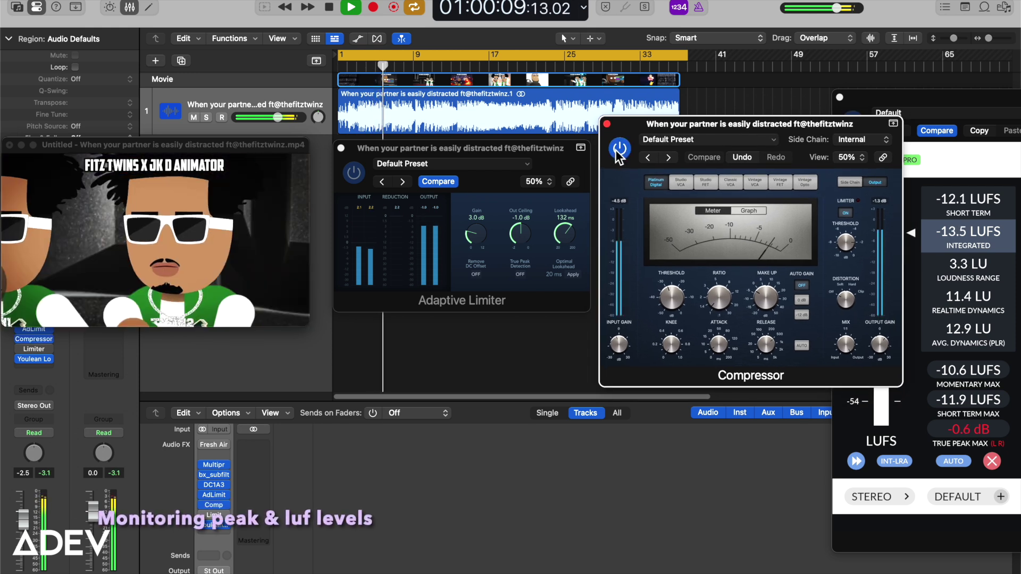
click(992, 462)
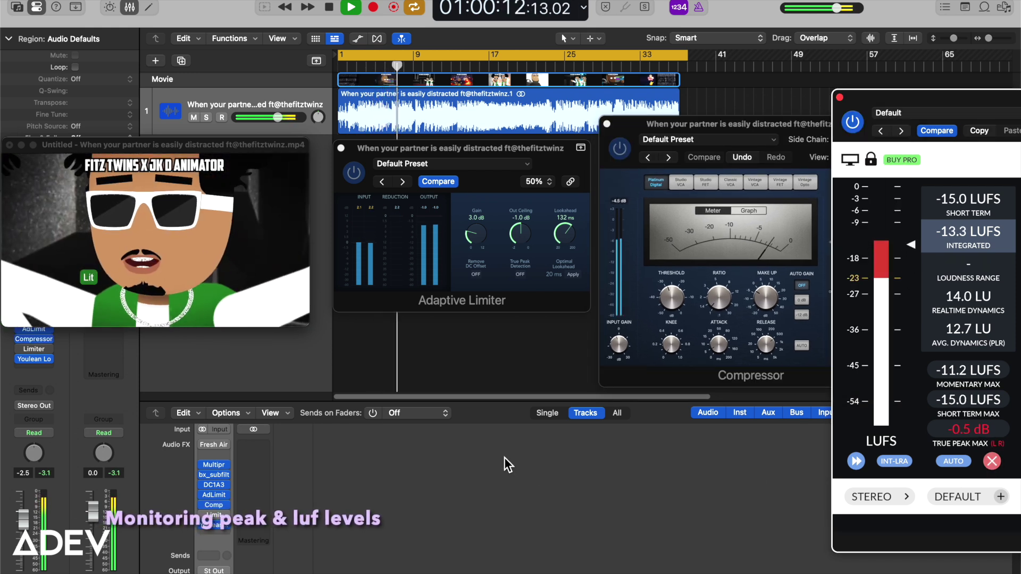
click(754, 123)
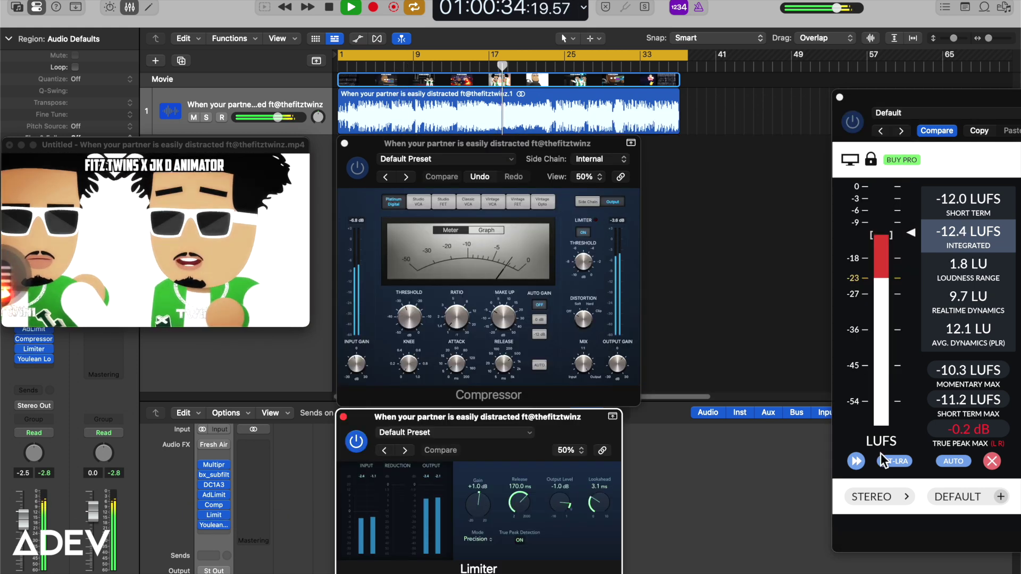
click(992, 462)
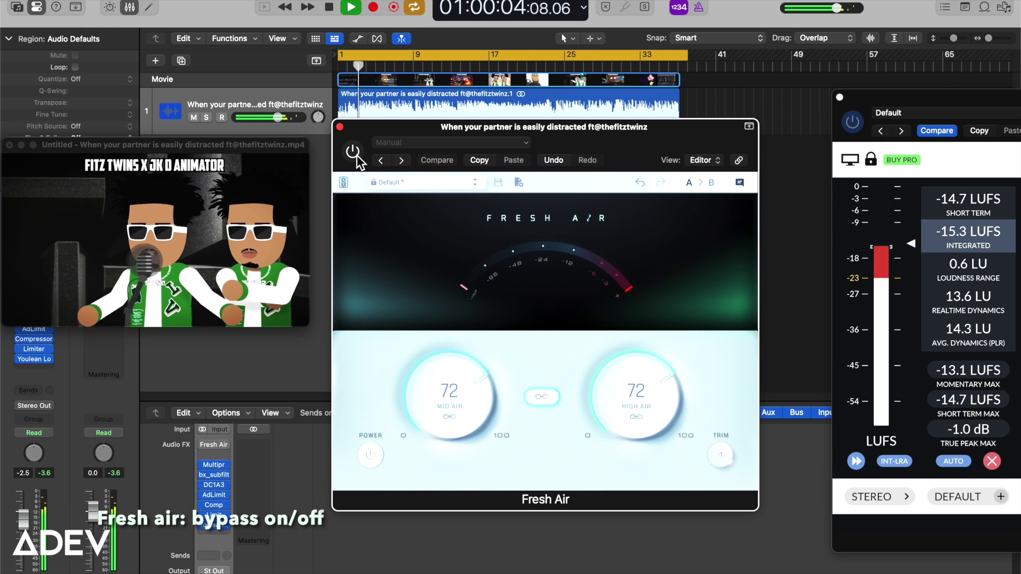
Switch Fresh Air on and compare the playback with it active and bypassed, leaving it enabled.
click(353, 153)
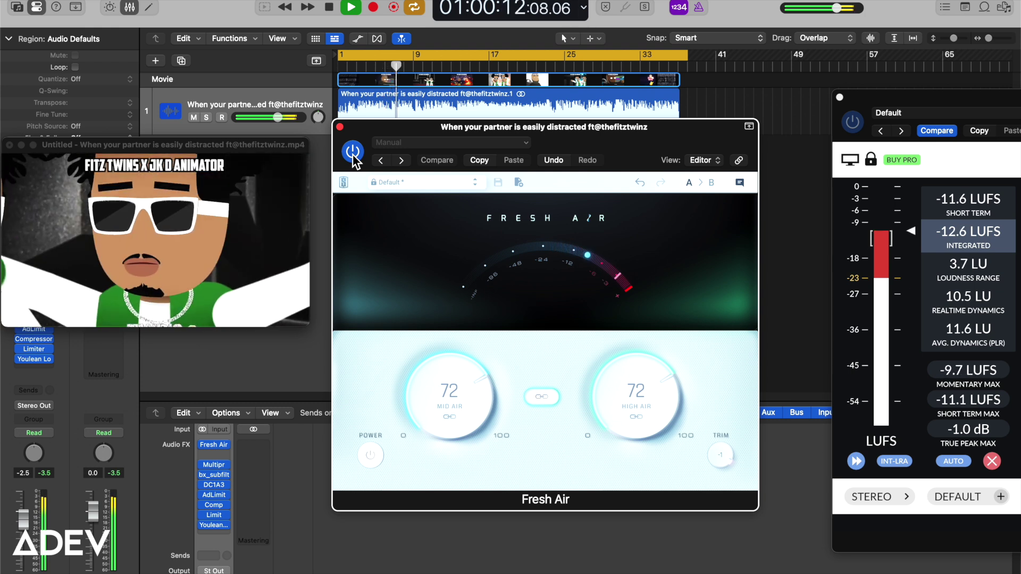
click(352, 152)
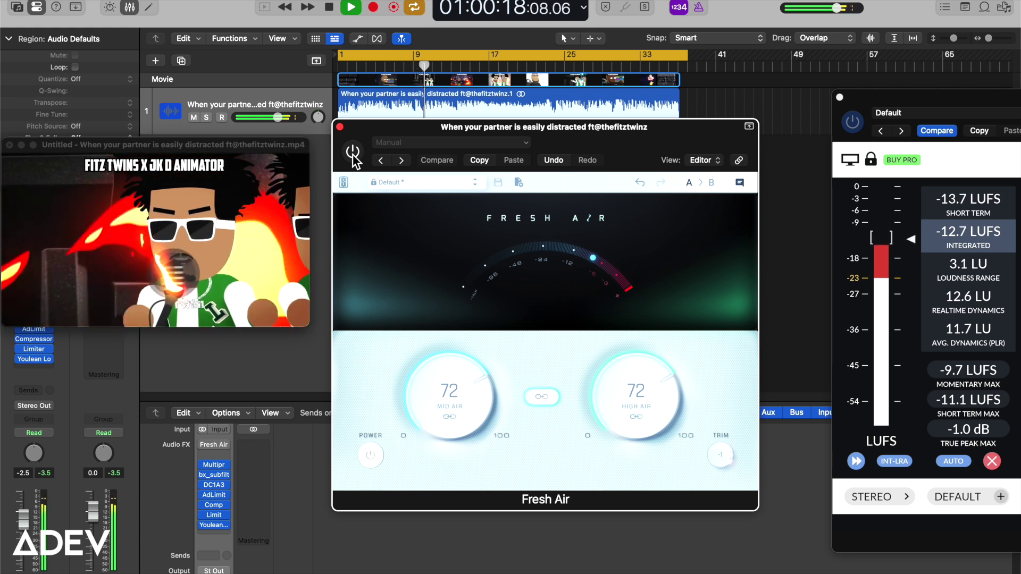
click(352, 153)
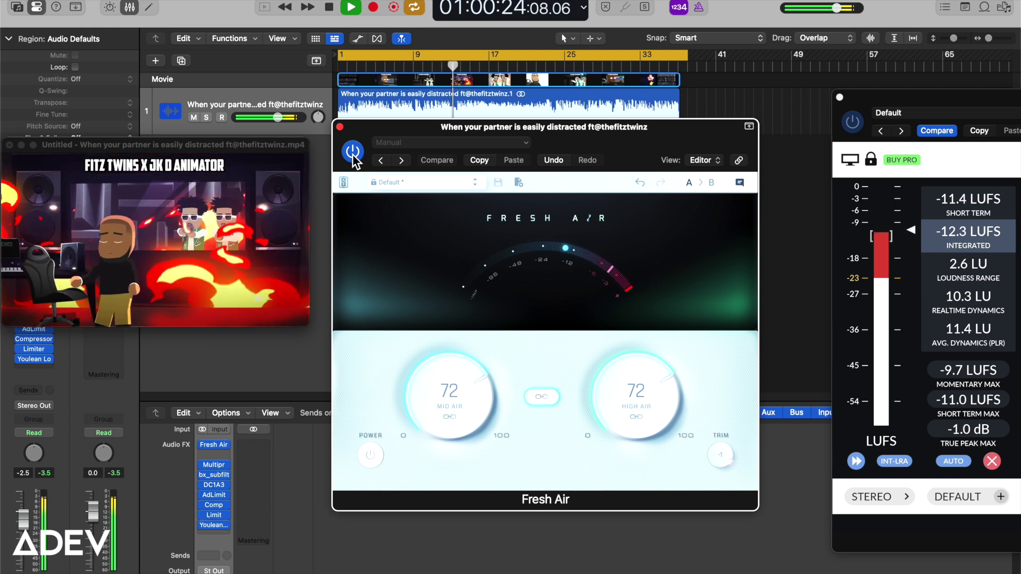
Set Fresh Air's Mid Air to 60 with High Air unlinked at 72, then compare it bypassed and active again.
drag(478, 399, 478, 422)
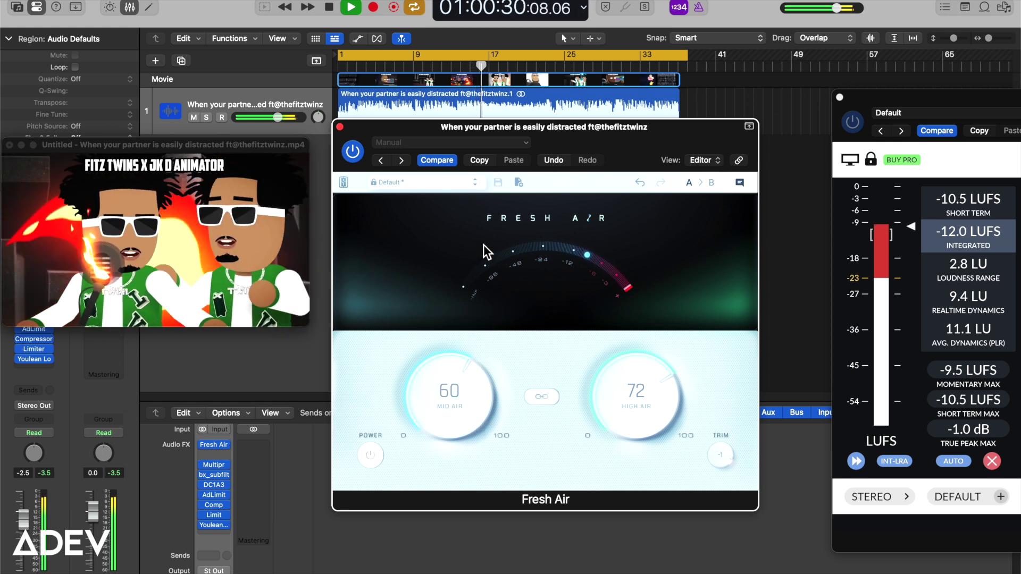
click(352, 153)
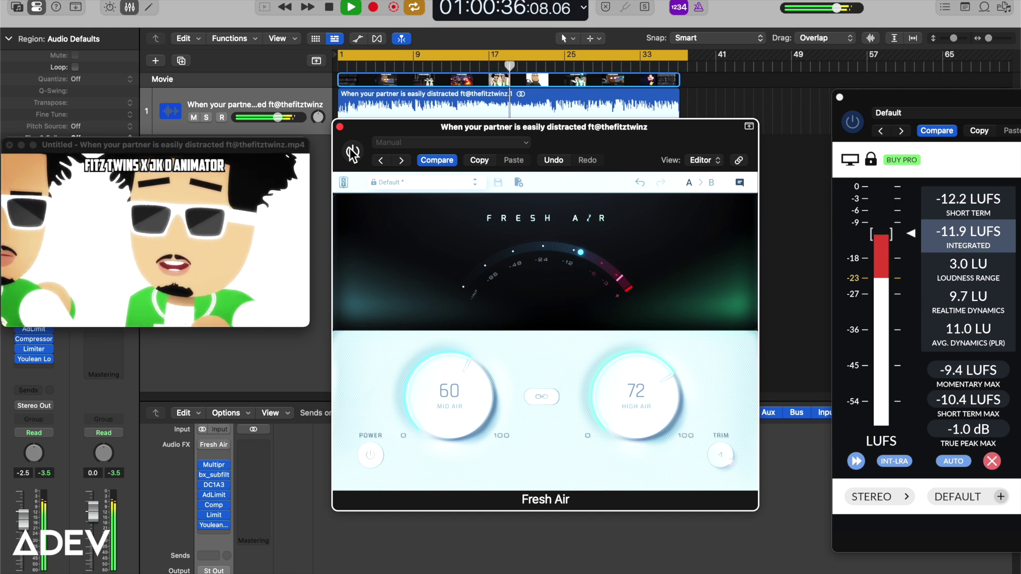
click(351, 152)
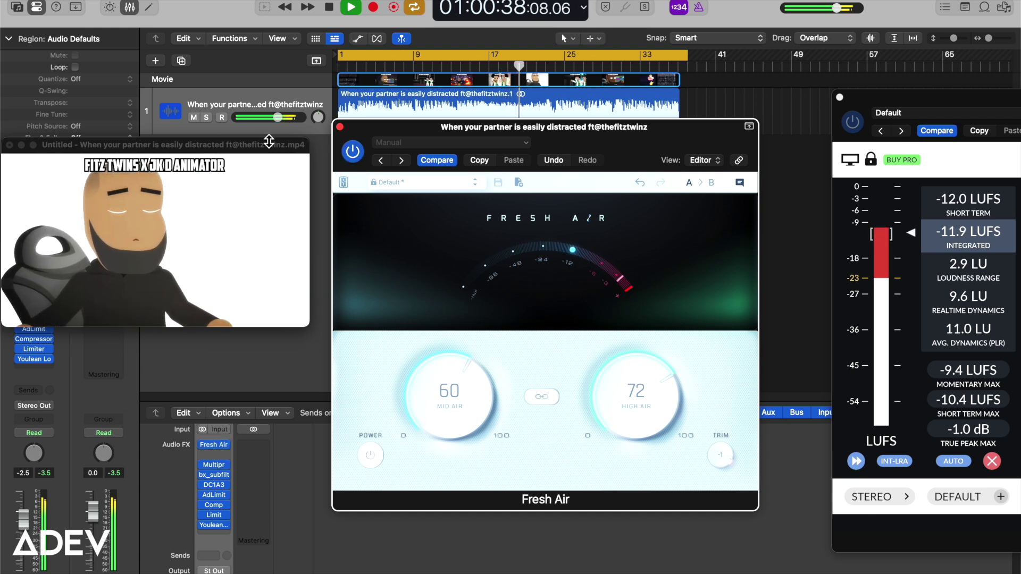
drag(239, 143, 250, 142)
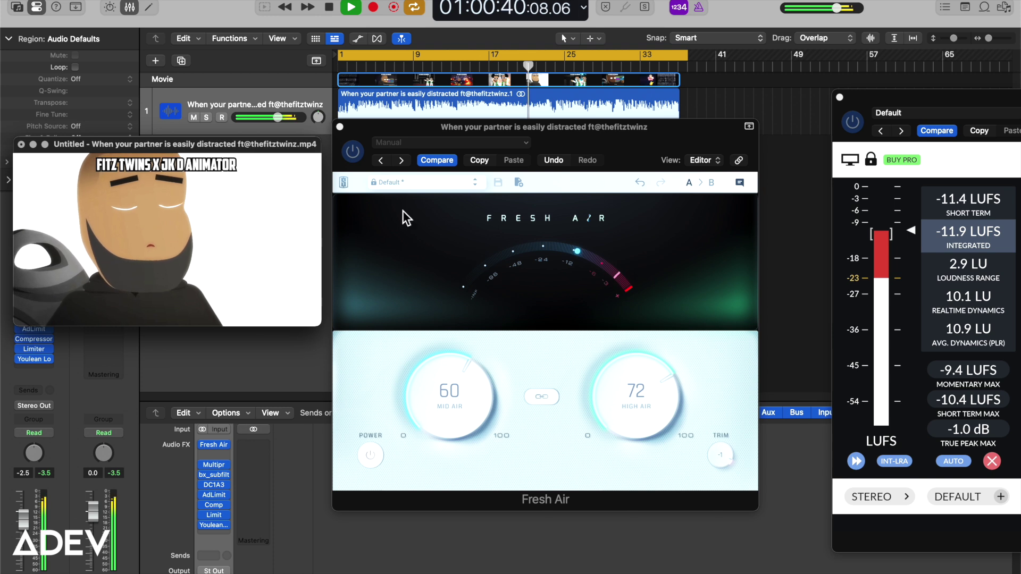